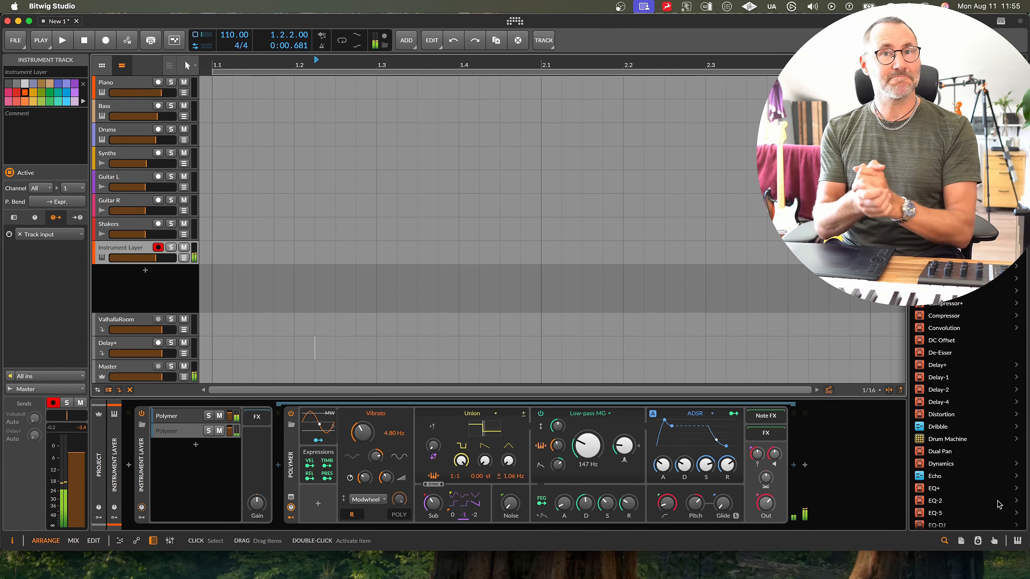
Step: Add a new instrument track below the existing ones and insert an Instrument Layer device on it
click(172, 280)
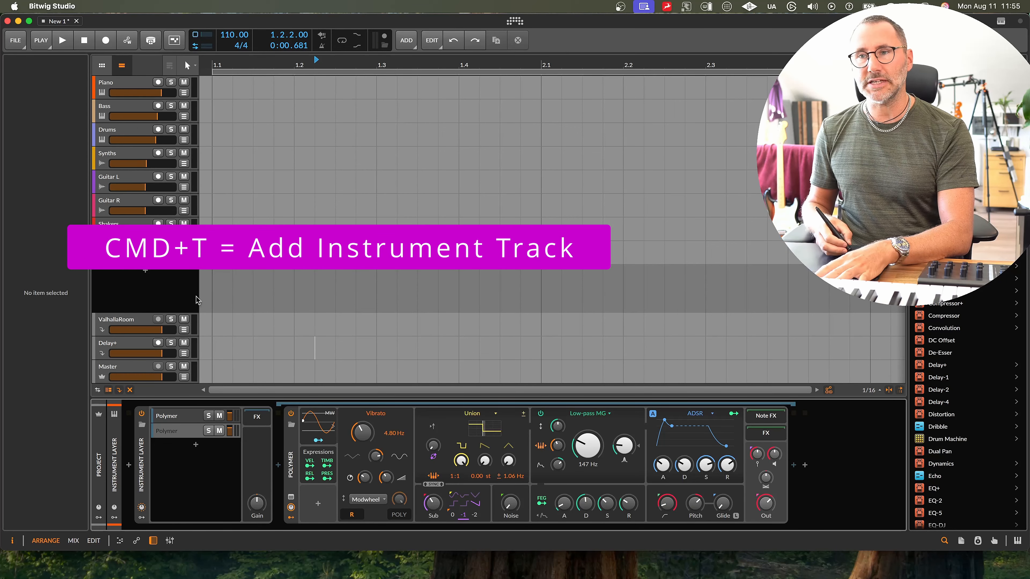
right_click(154, 289)
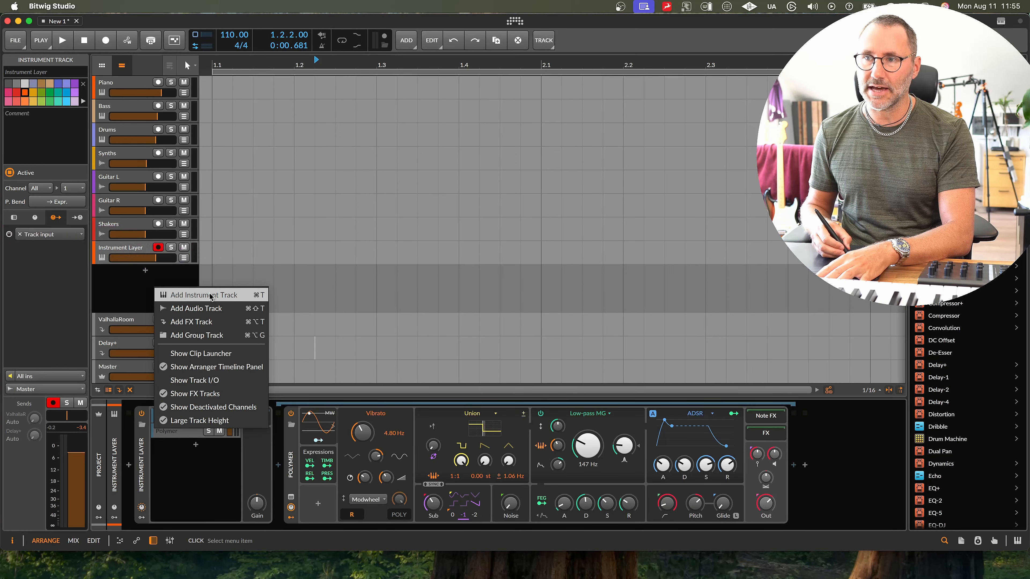
click(218, 295)
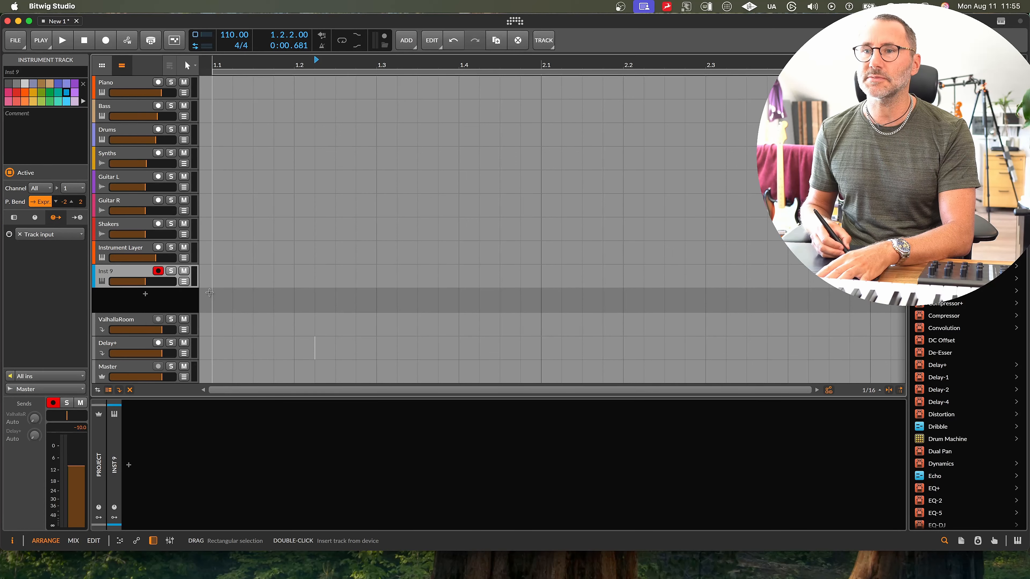
click(129, 466)
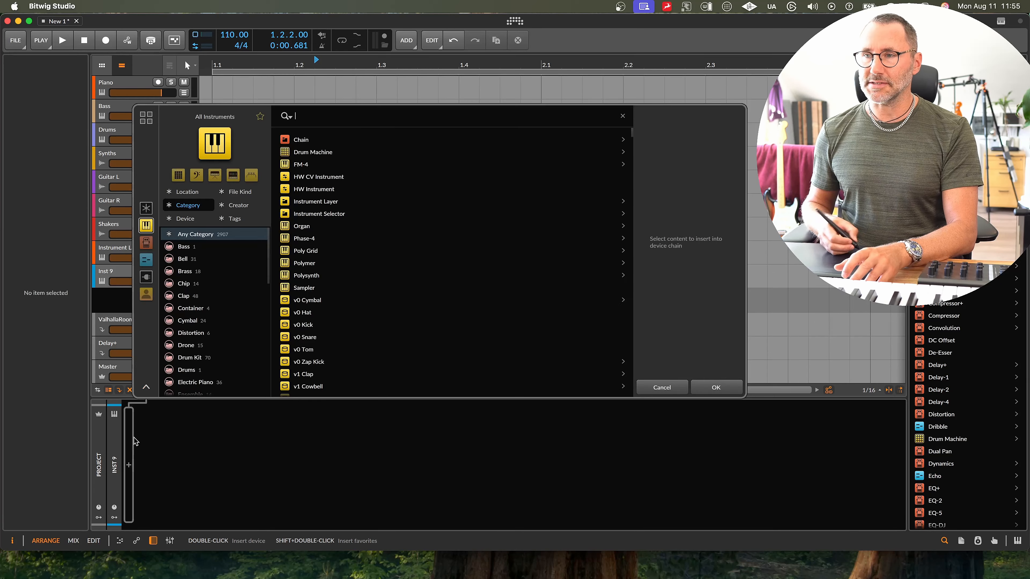
text(instrument)
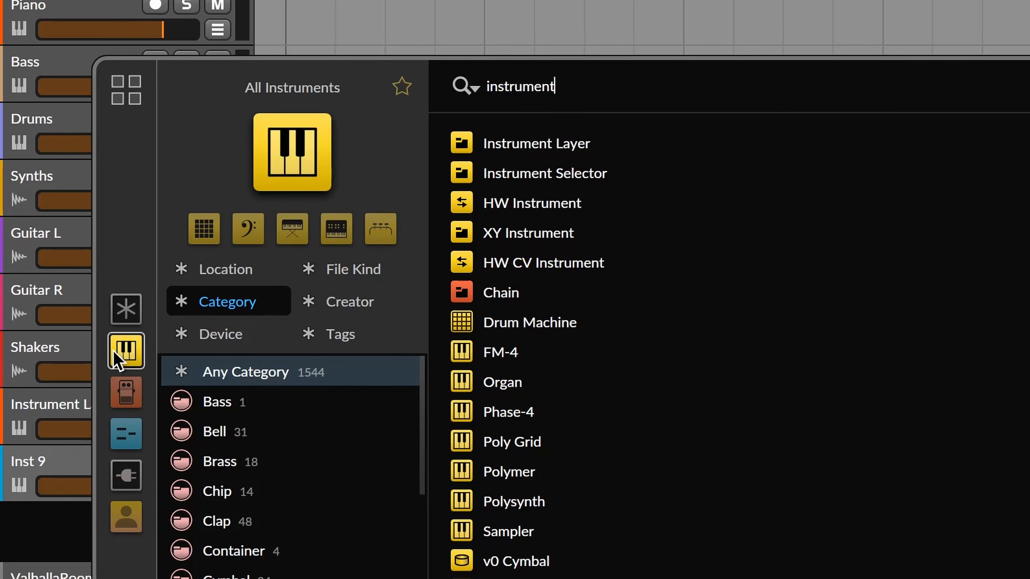
click(555, 145)
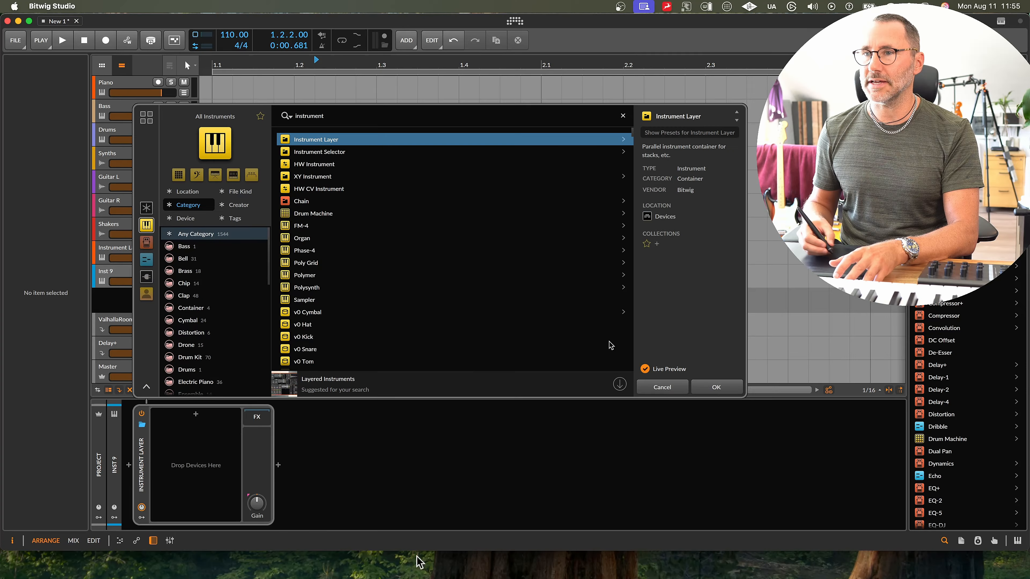
click(718, 388)
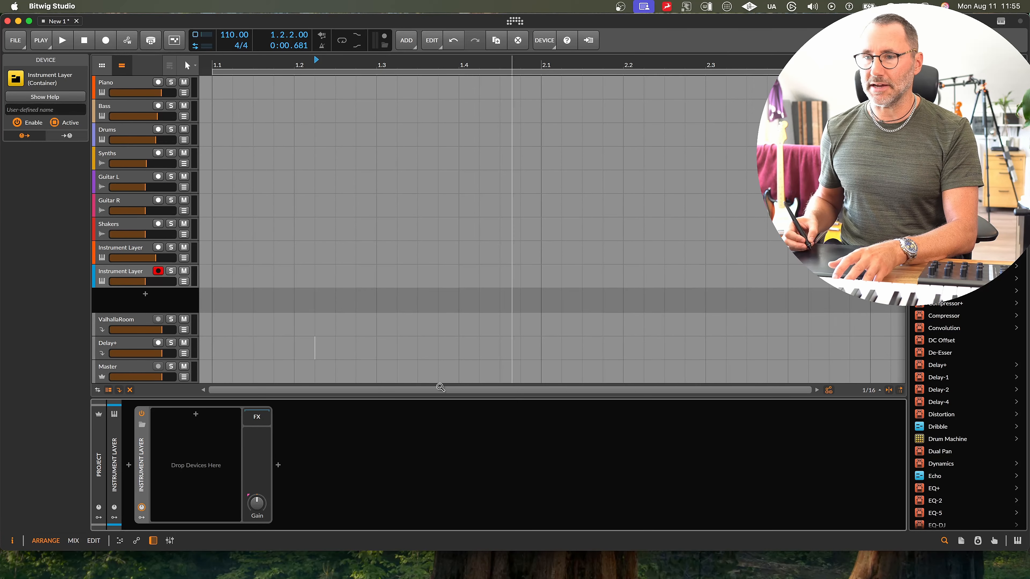
Step: Insert a Polymer synth into the empty Instrument Layer and switch its oscillator to Swarm
click(194, 416)
text(polyme)
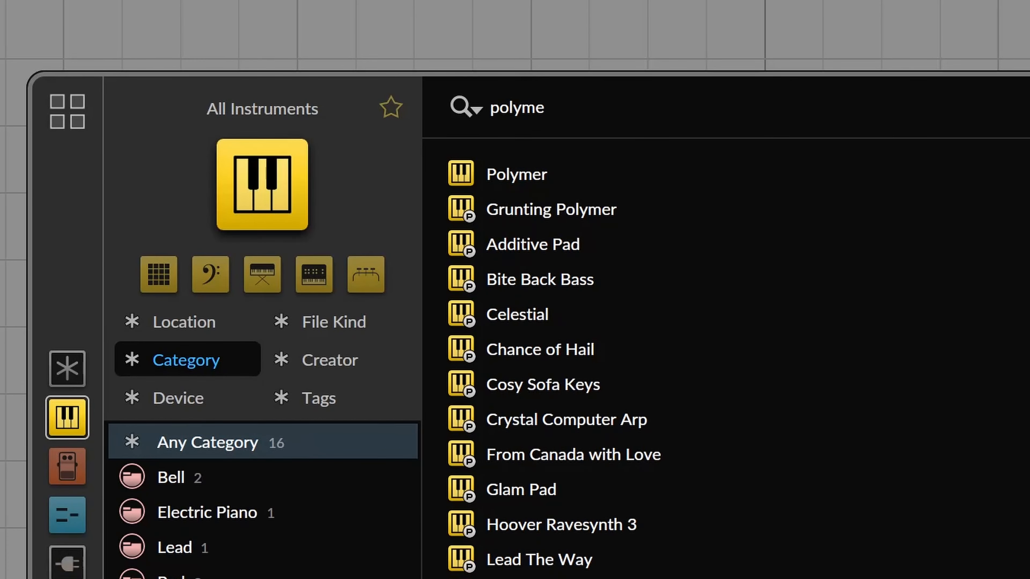
text(r)
double_click(521, 173)
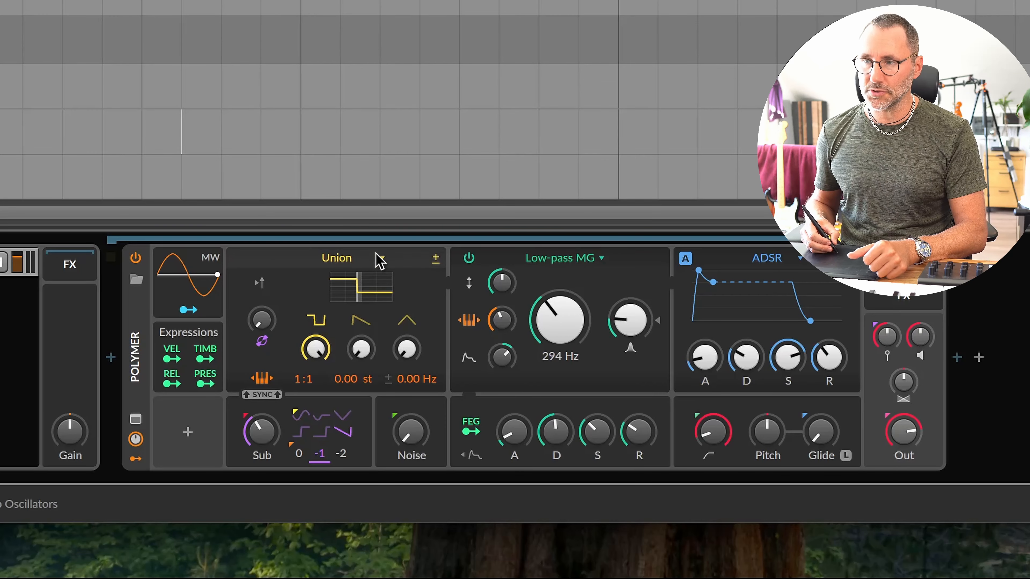
click(380, 259)
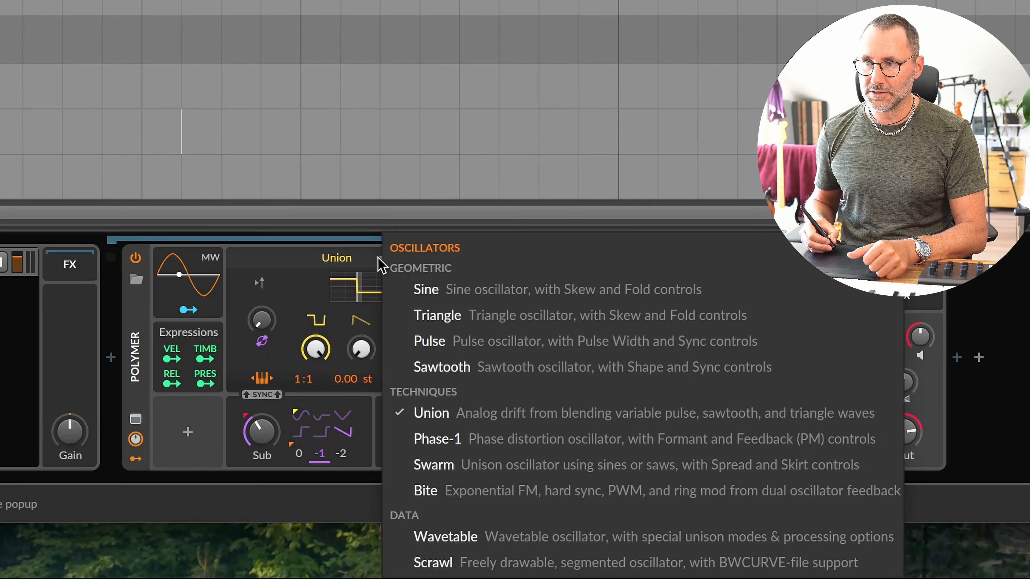
click(464, 469)
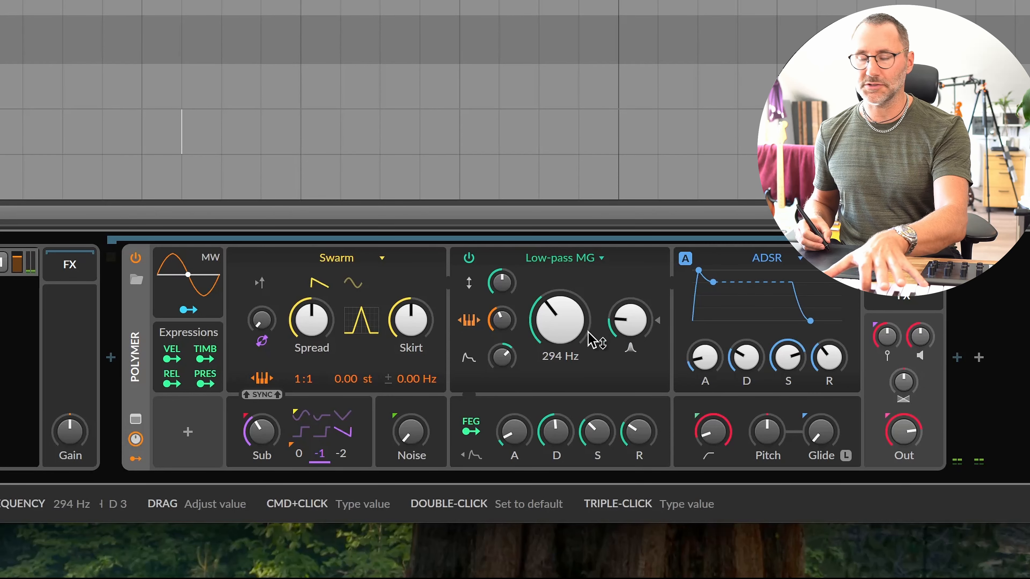
Step: Reduce the Swarm oscillator's Spread and lower the Low-pass MG cutoff to 147 Hz
drag(588, 340, 580, 264)
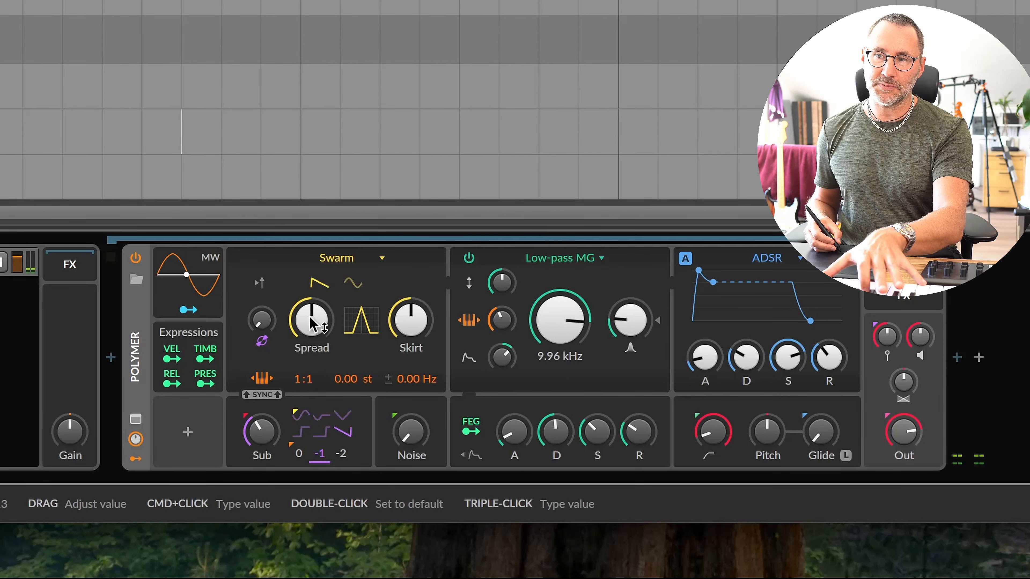
drag(316, 329, 308, 367)
drag(309, 319, 314, 307)
drag(559, 320, 566, 470)
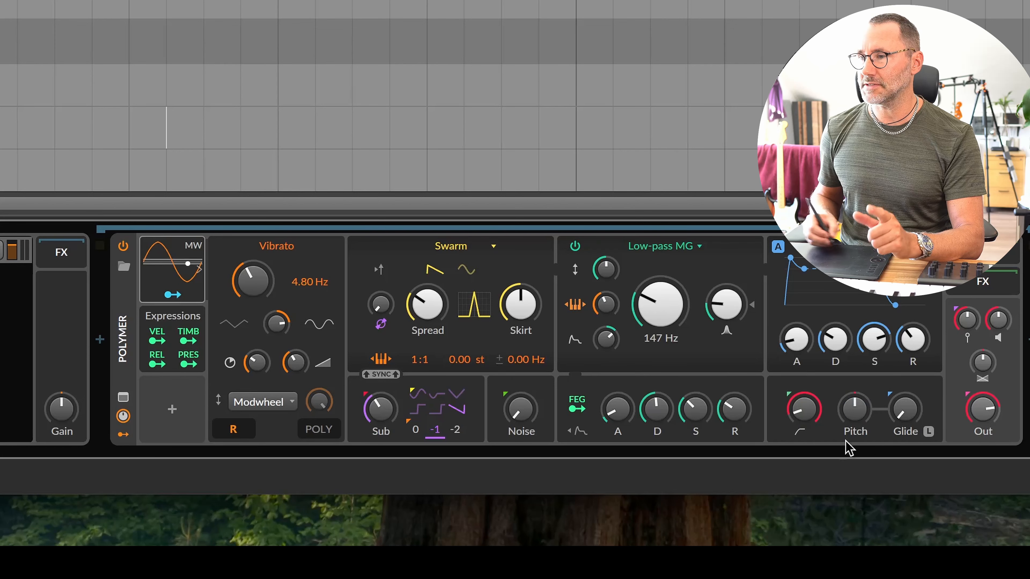
Step: Map the Vibrato modulator to Polymer's Pitch with a modulation amount of 0.100
click(173, 294)
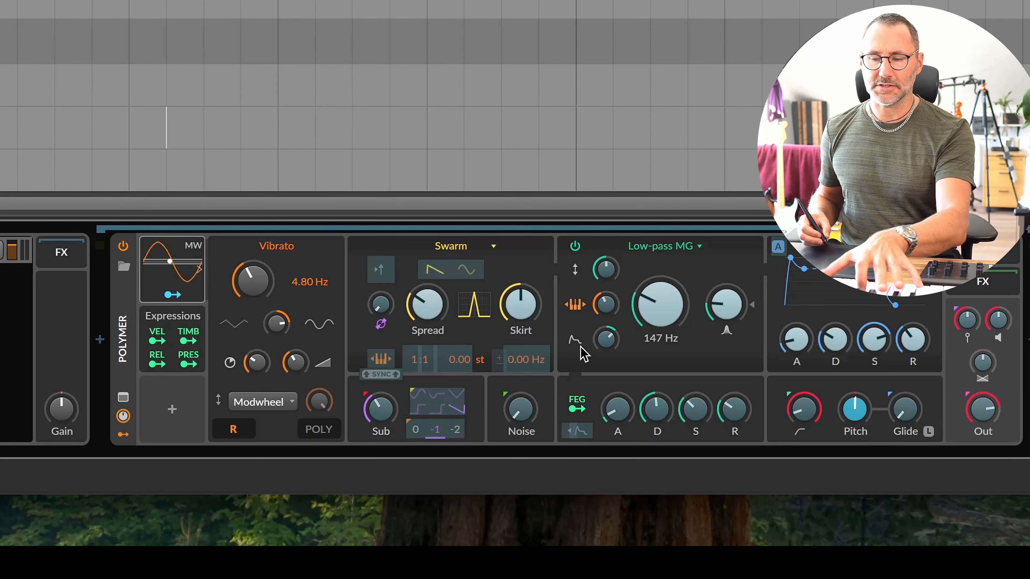
drag(854, 410, 854, 412)
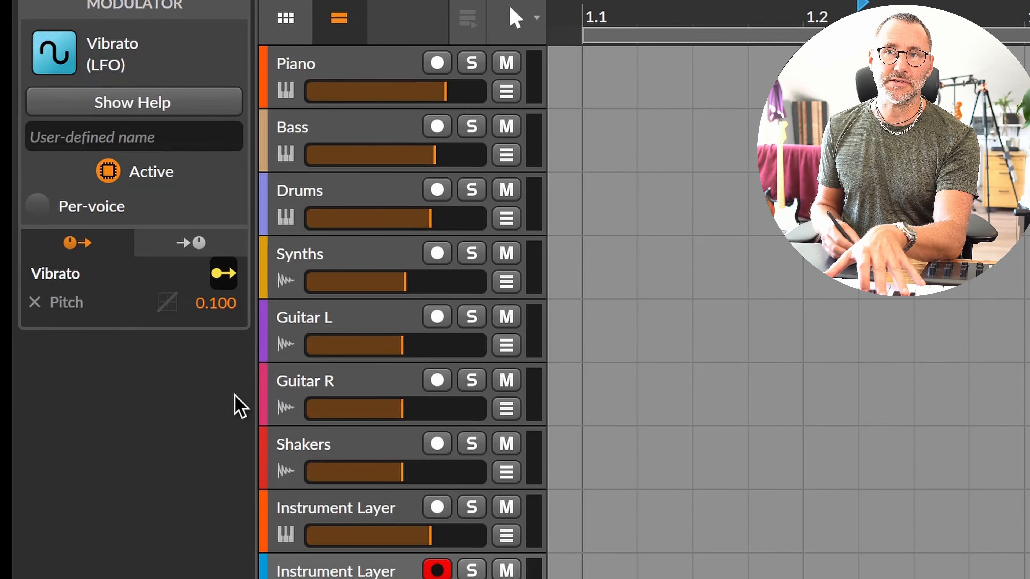
mouse_move(227, 317)
mouse_down()
mouse_move(227, 300)
mouse_move(226, 331)
mouse_up()
key(ctrl+z)
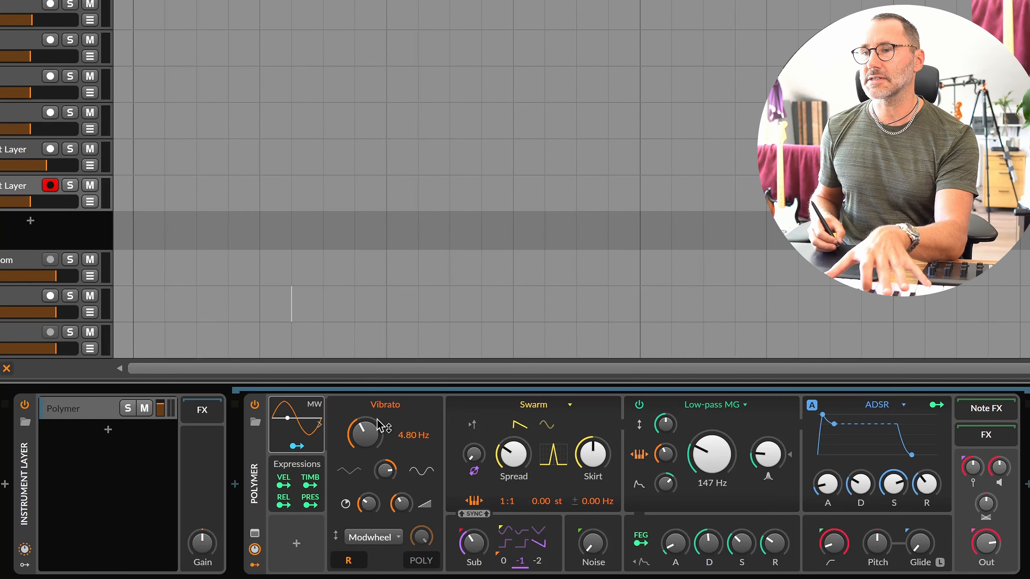
Step: Add a MIDI modulator to the empty modulator slot in Polymer
click(298, 544)
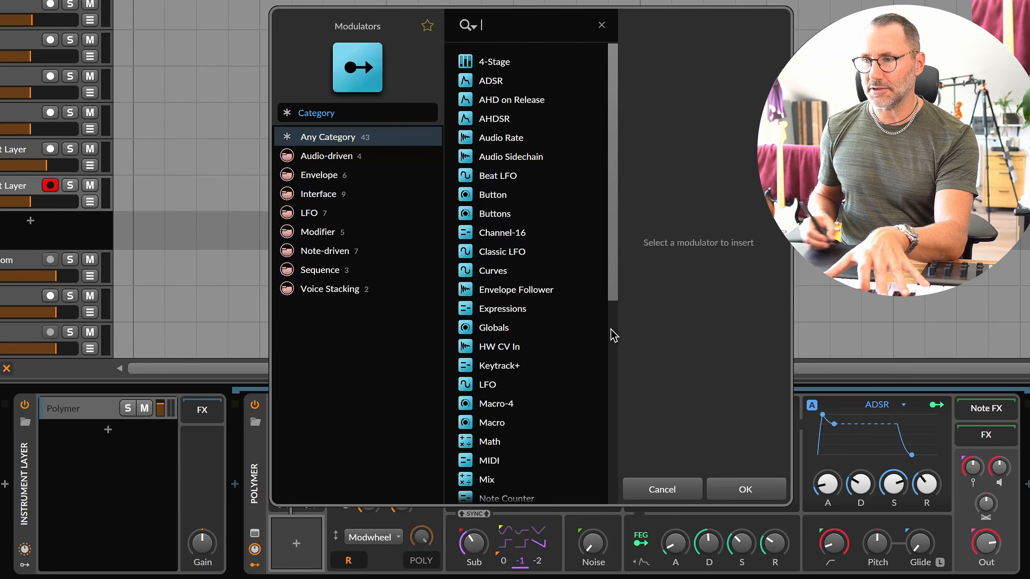
drag(608, 230, 620, 382)
scroll(574, 361, down, 3)
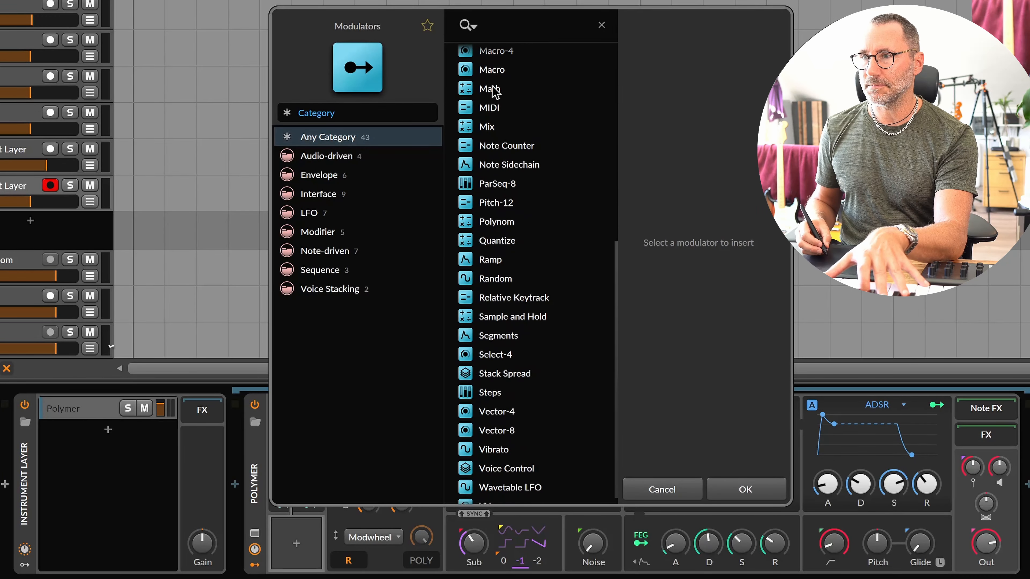
click(491, 108)
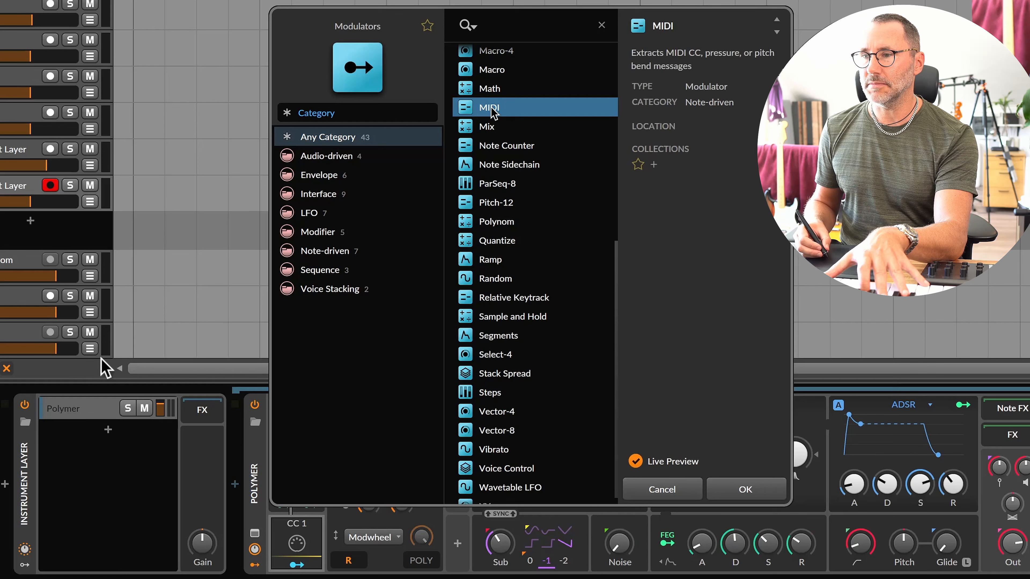
click(746, 490)
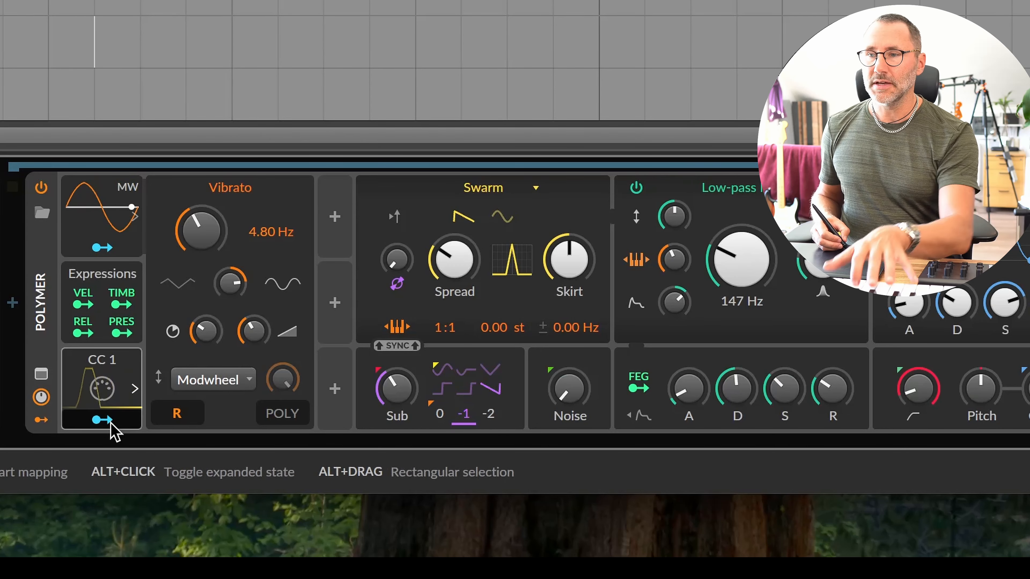
Step: Map the CC 1 modulator to the low-pass filter cutoff in a positive direction and raise Polymer's Noise level slightly
click(109, 406)
drag(743, 259, 743, 239)
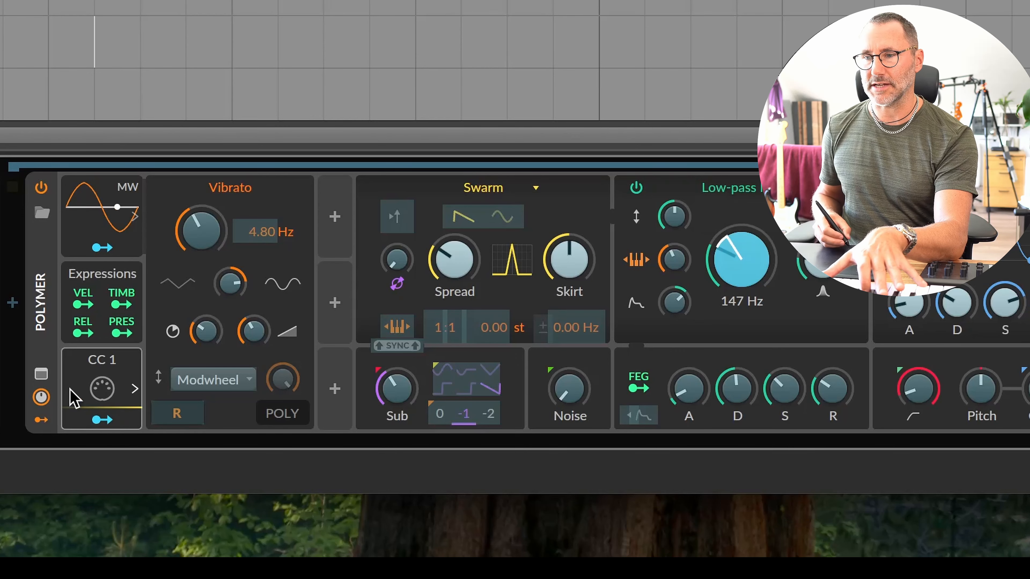
click(109, 404)
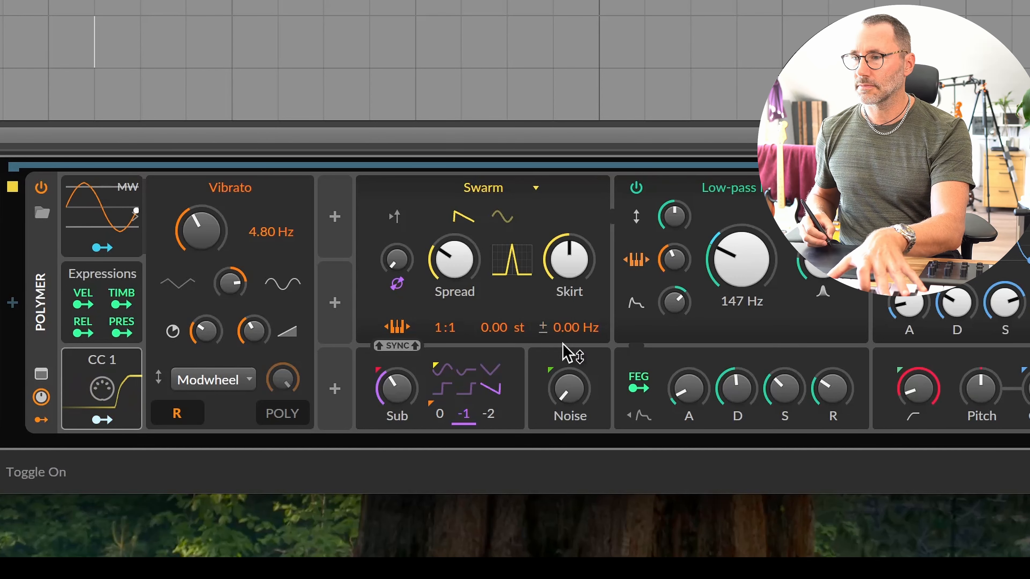
drag(574, 395, 575, 375)
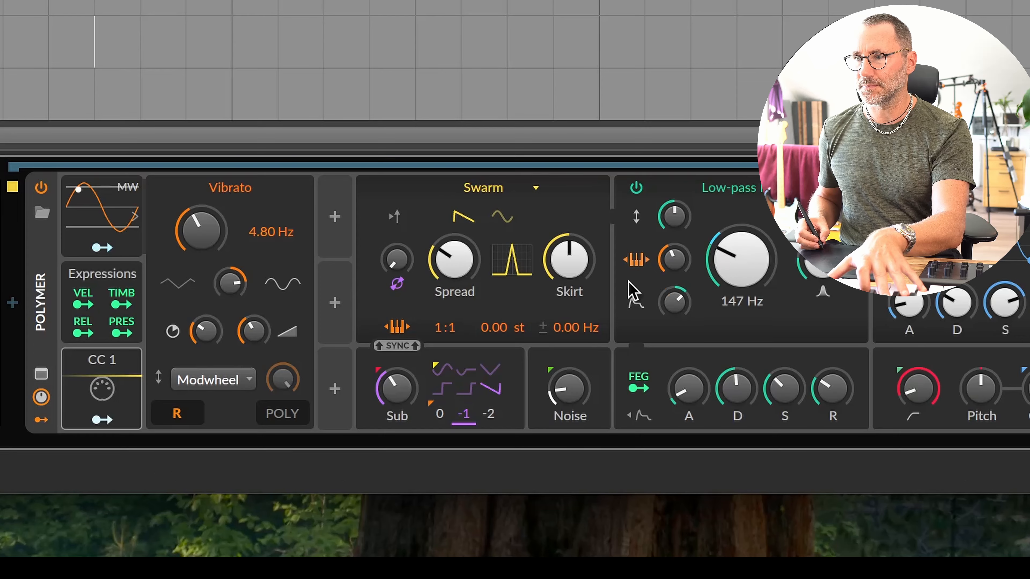
click(101, 420)
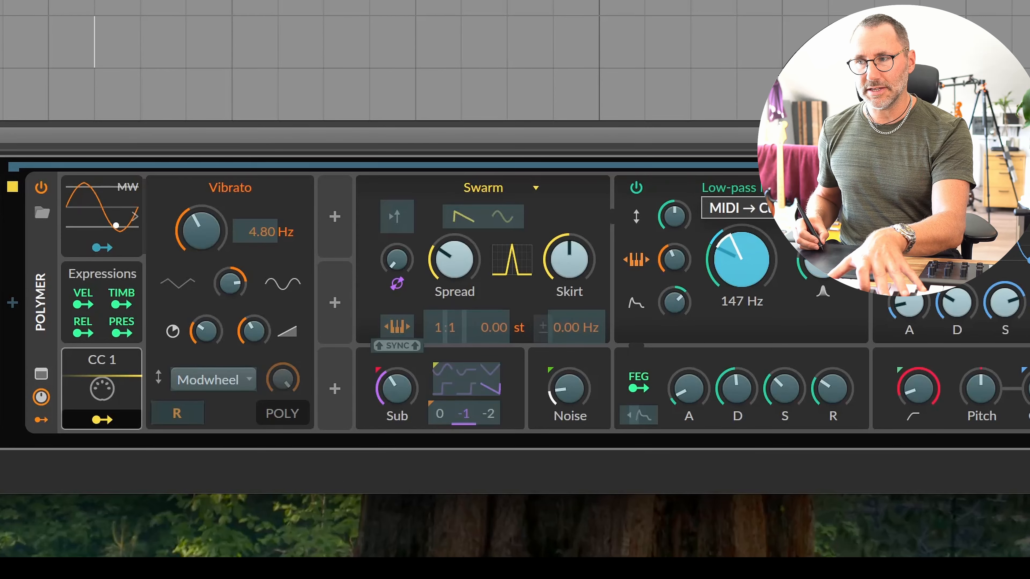
click(102, 420)
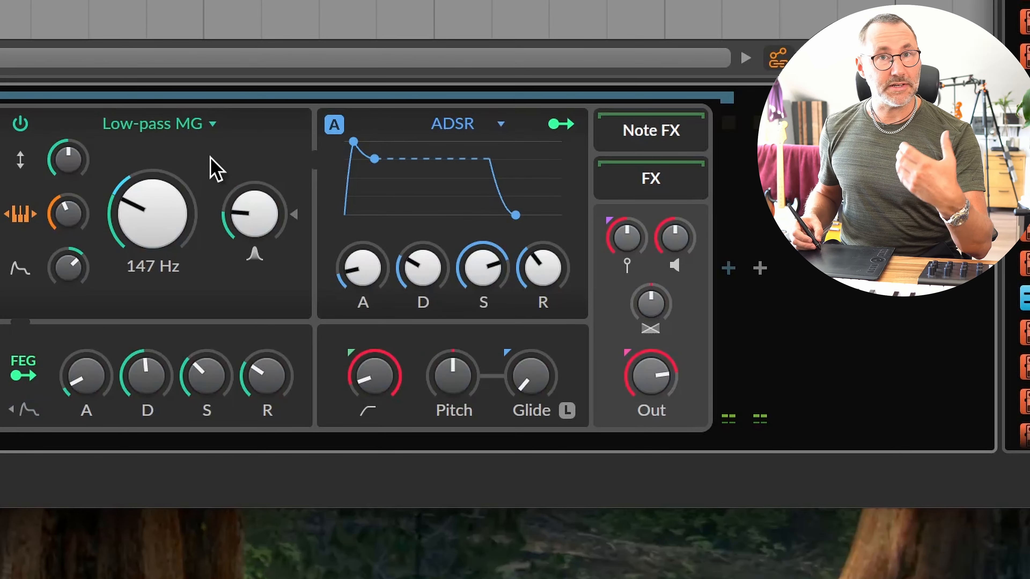
Step: Lengthen the amp envelope with a 1.32 s attack and a longer release, and set the new track's volume to about -1.1 dB
drag(367, 280, 367, 219)
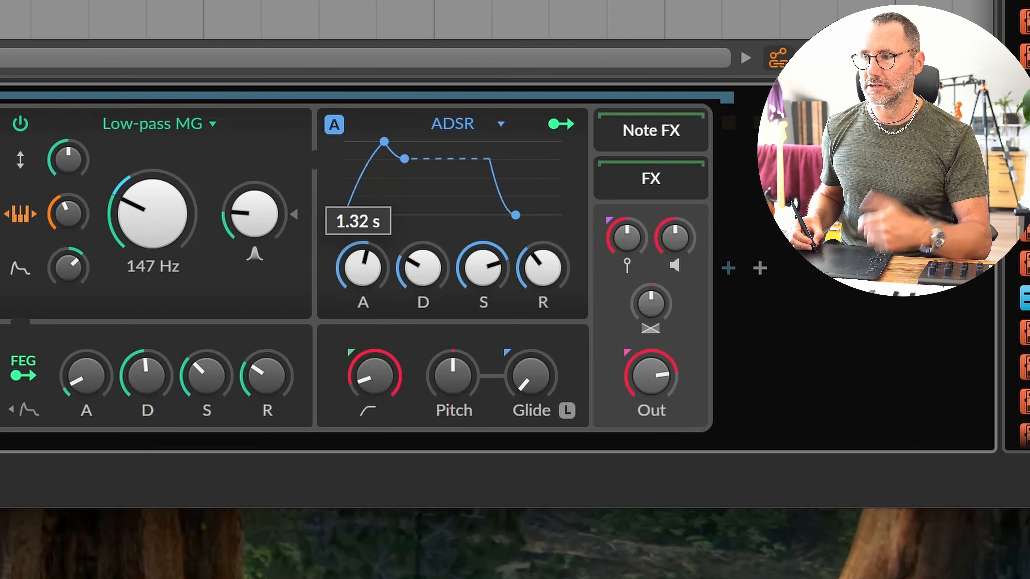
drag(557, 280, 557, 256)
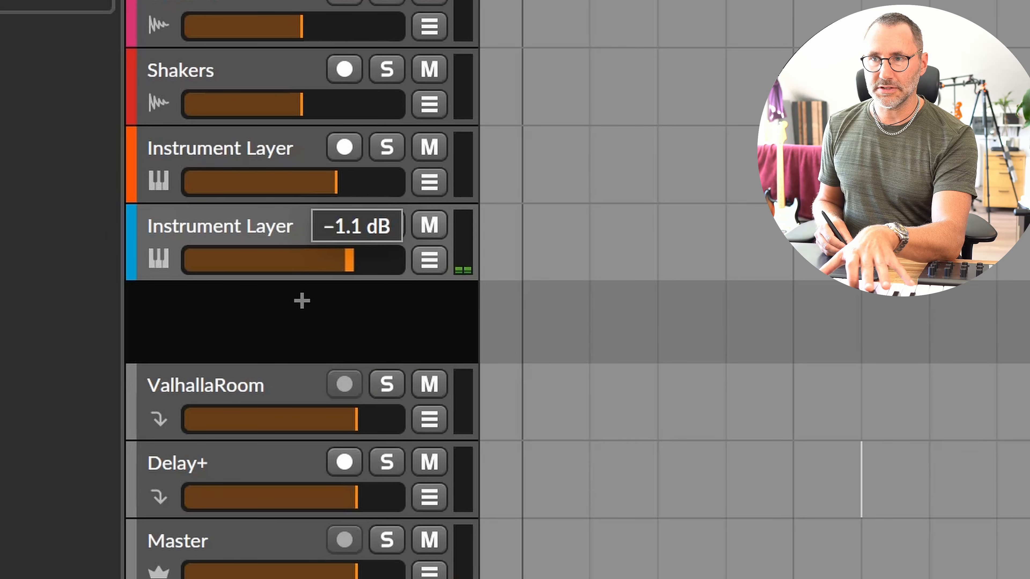
drag(349, 260, 351, 260)
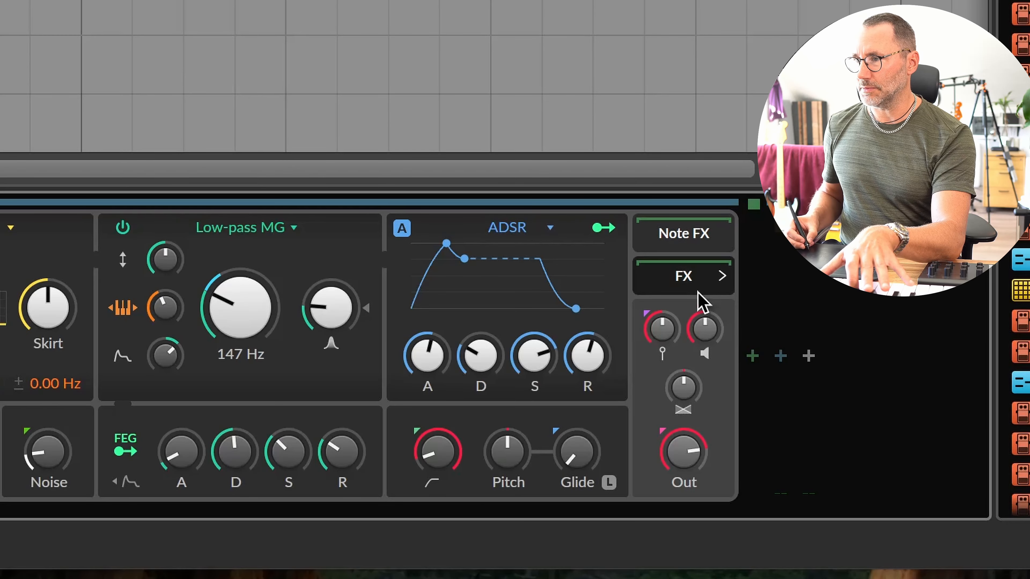
Step: Insert a Delay+ audio effect directly after Polymer
click(750, 357)
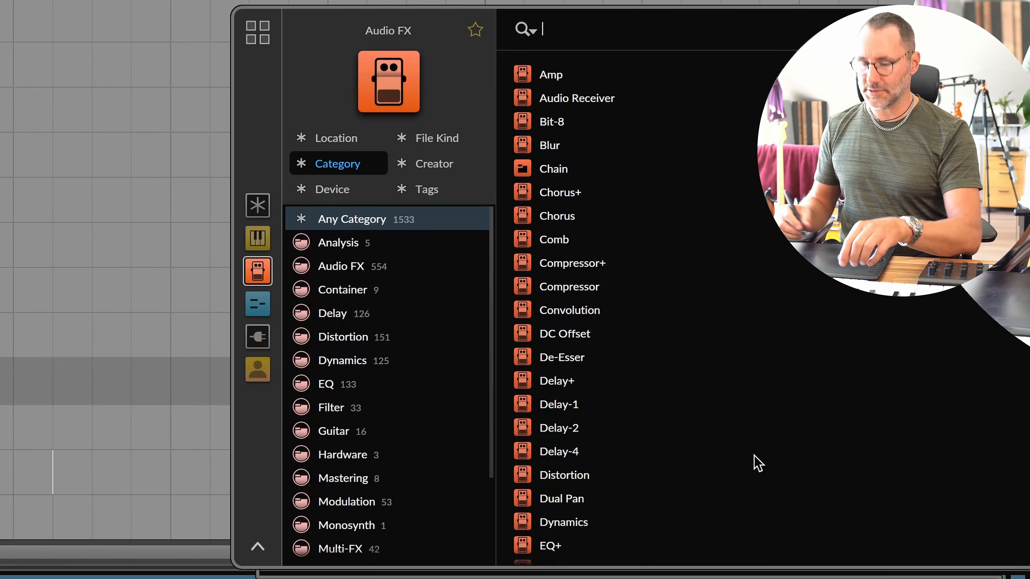
text(del)
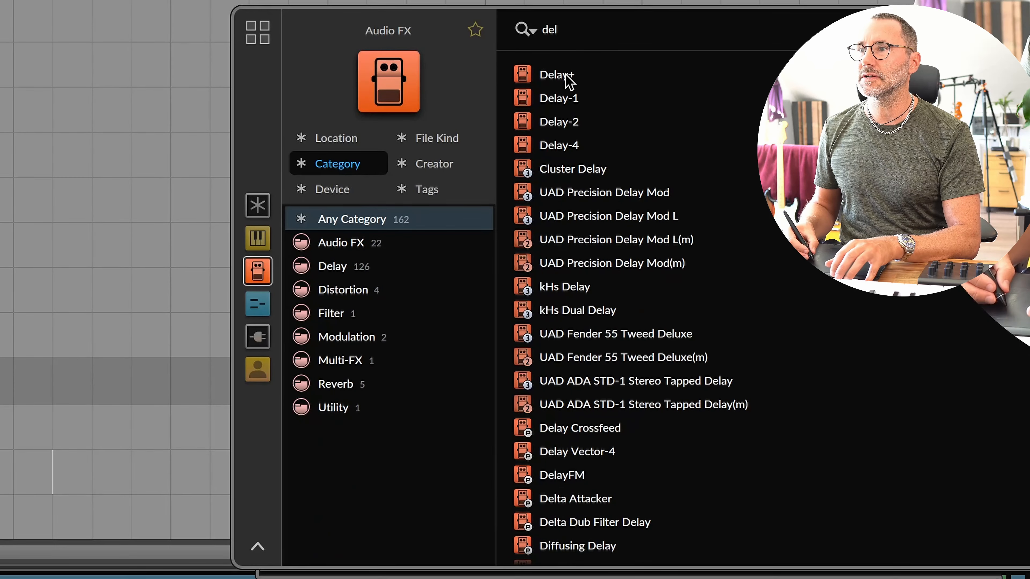
click(557, 74)
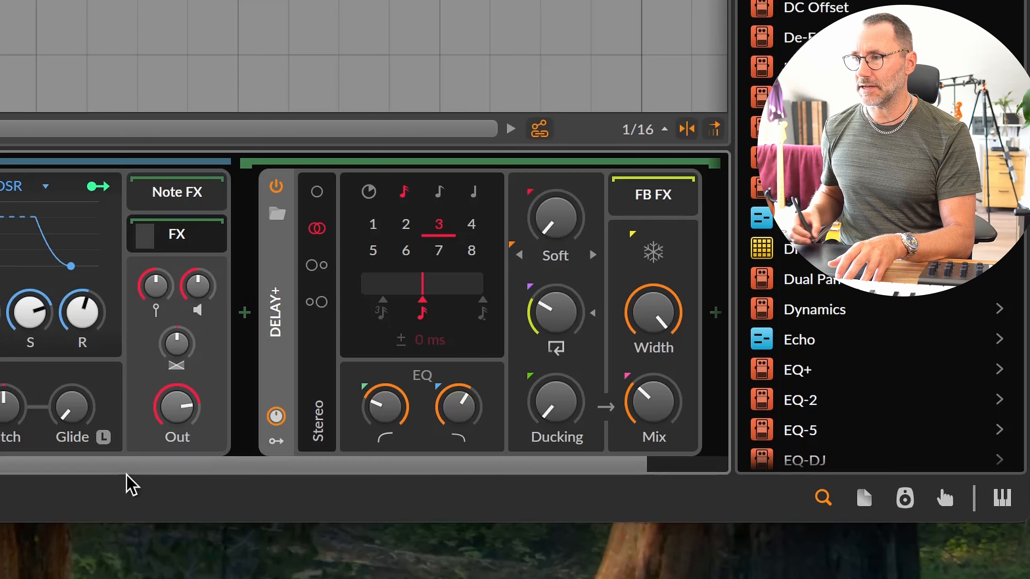
Step: Set Delay+ to Ping L mode, increase its feedback, and adjust its ducking and EQ
scroll(165, 471, right, 3)
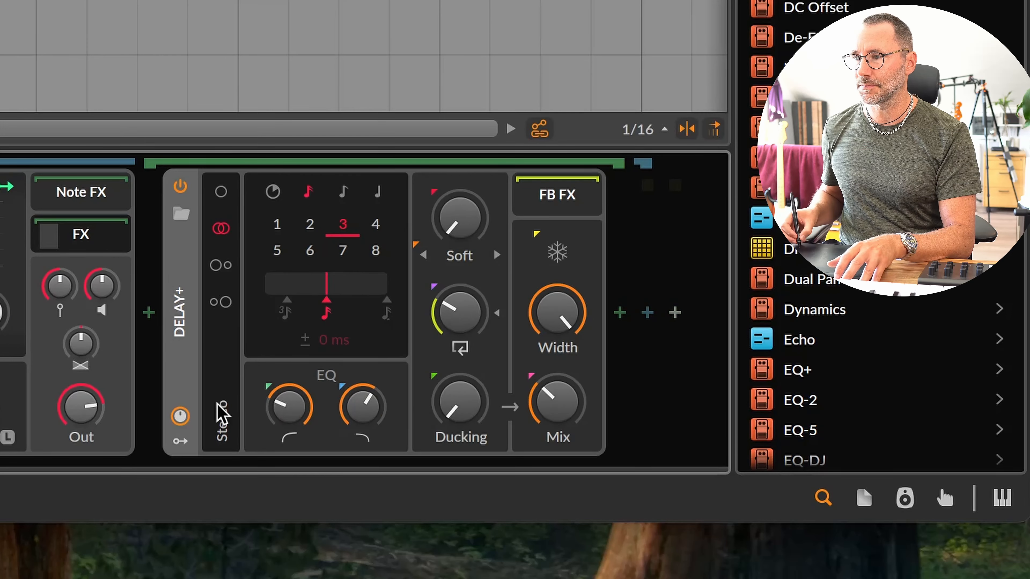
click(218, 265)
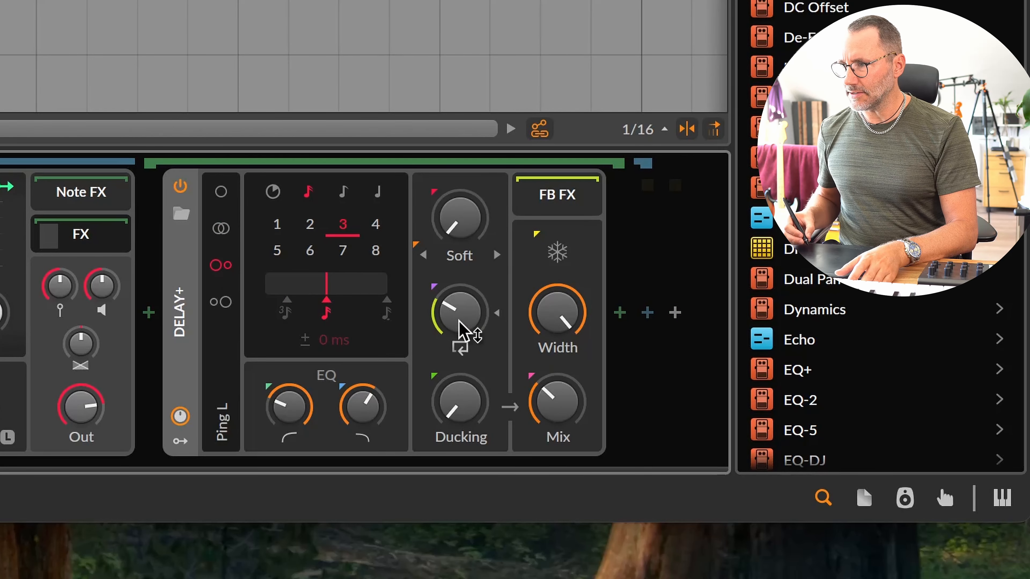
drag(458, 329, 505, 321)
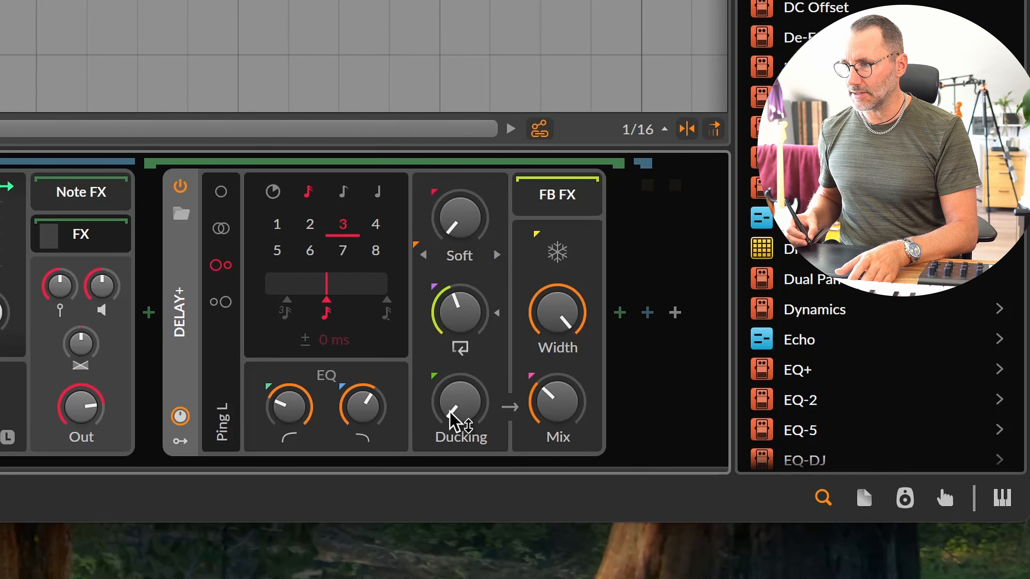
drag(462, 414, 462, 405)
drag(313, 416, 313, 403)
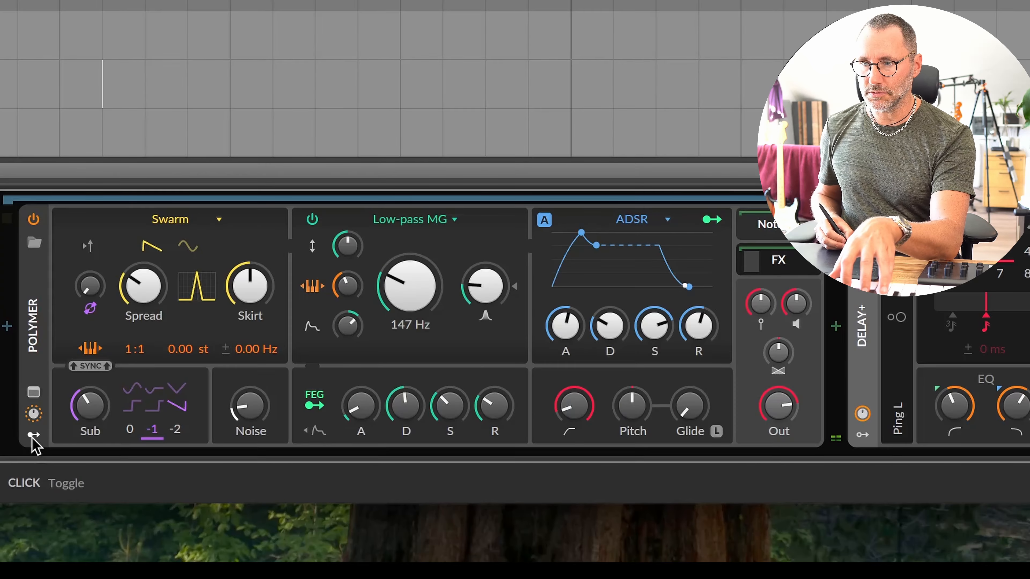
Step: Show Polymer's modulators and increase the CC 1 modulation amount on the low-pass filter cutoff
click(33, 436)
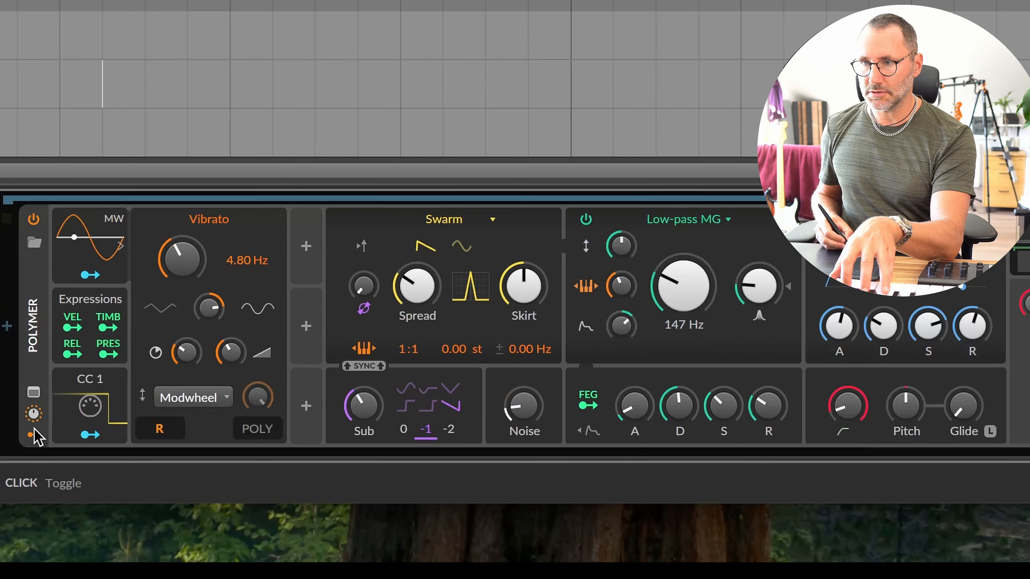
click(90, 435)
drag(686, 288, 686, 266)
click(93, 429)
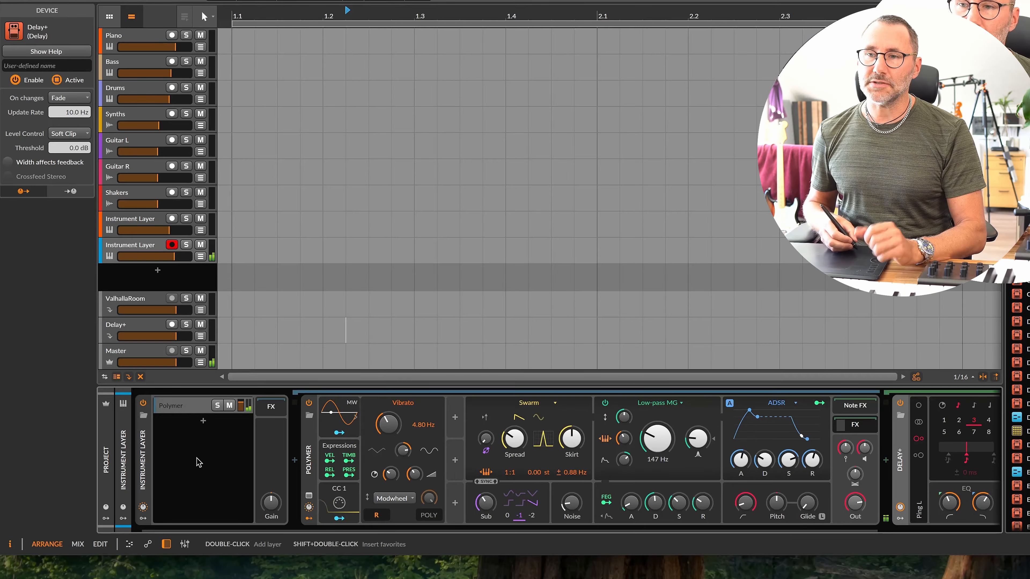
Step: Add a second layer with a Polymer synth to the Instrument Layer
click(204, 424)
text(pol)
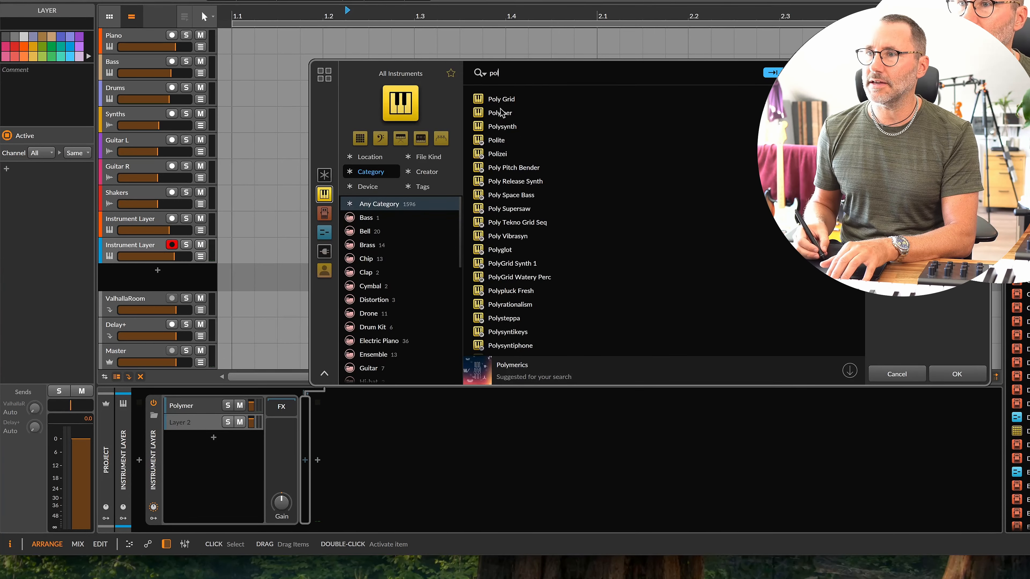
click(501, 110)
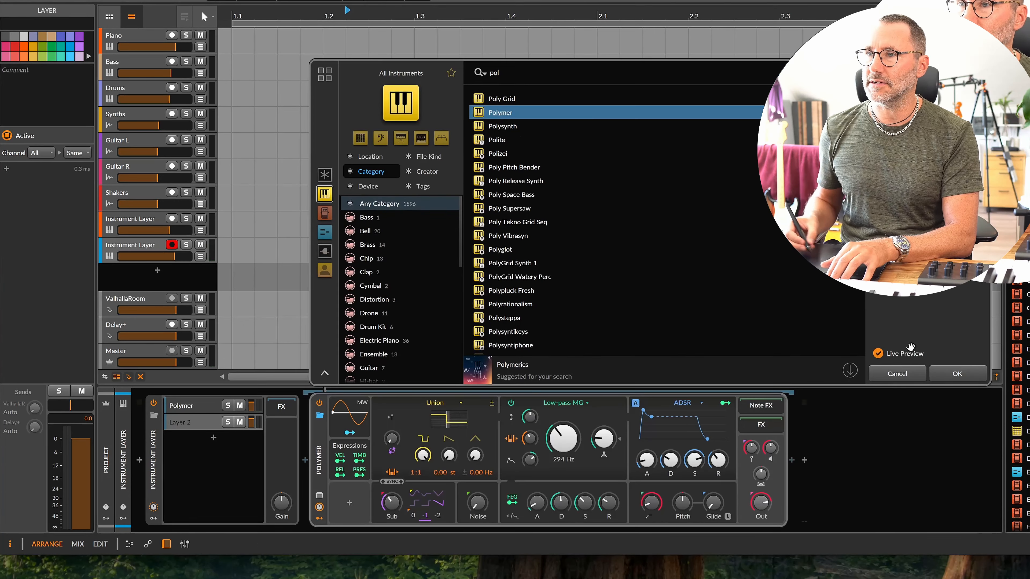
click(957, 374)
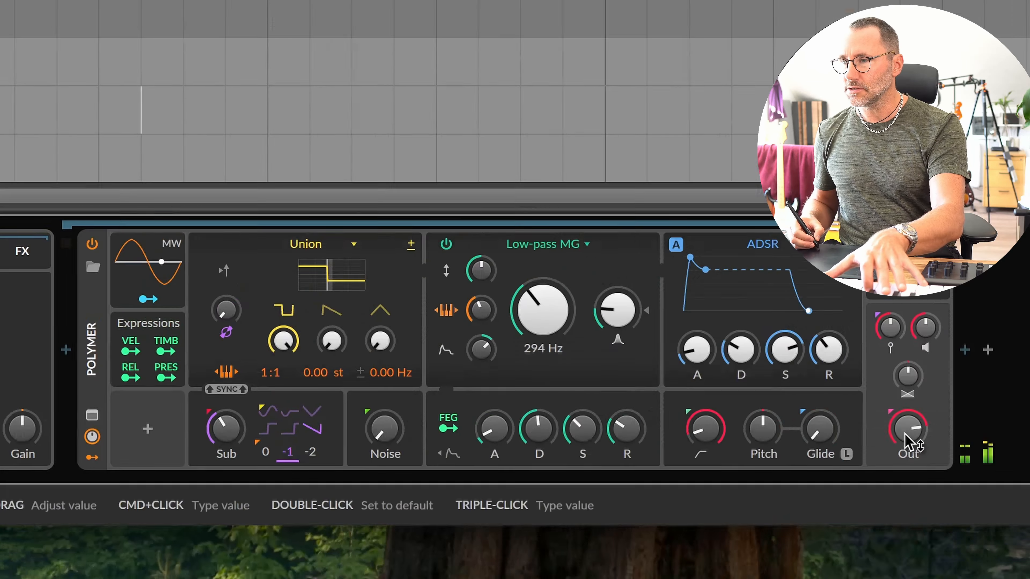
Step: Lower the second Polymer's output, lengthen its amp attack and release, and set the low-pass cutoff to 254 Hz
drag(1026, 418, 1026, 436)
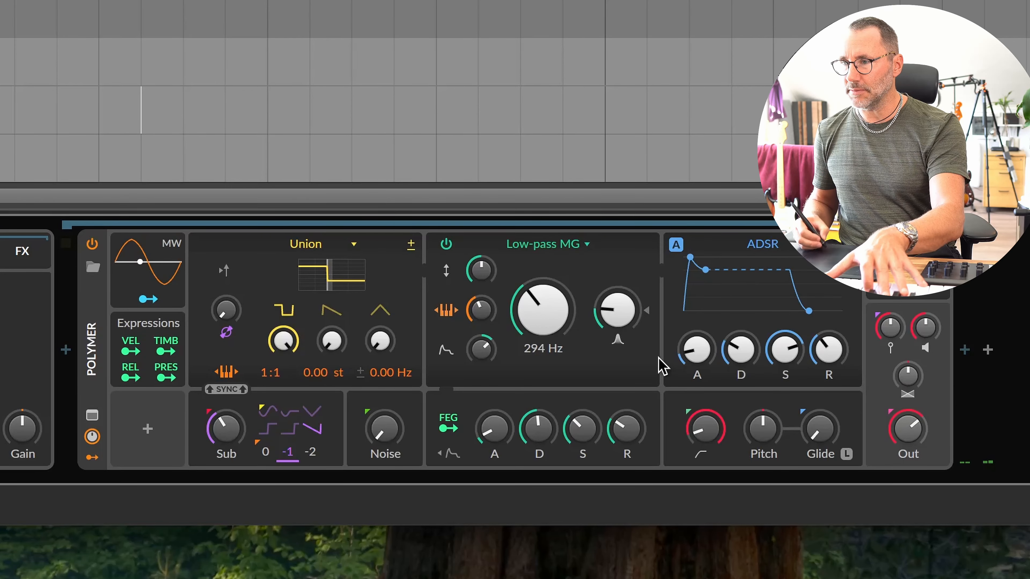
drag(697, 349, 696, 329)
drag(569, 284, 569, 275)
drag(380, 269, 384, 247)
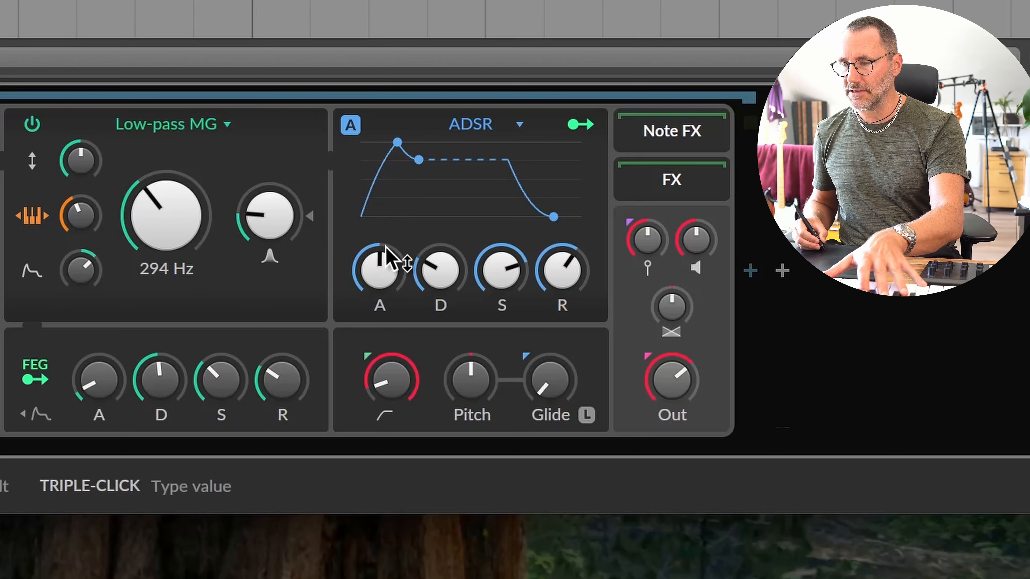
drag(183, 218, 173, 221)
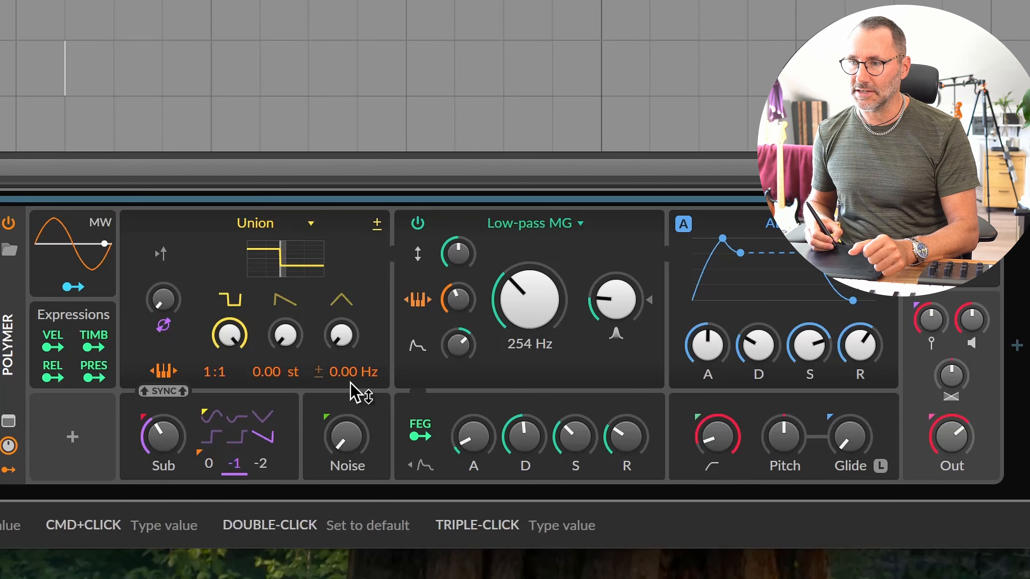
Step: Set the oscillator detune to 0.97 Hz in the second Polymer layer and to 1.26 Hz in the first
drag(352, 391, 352, 359)
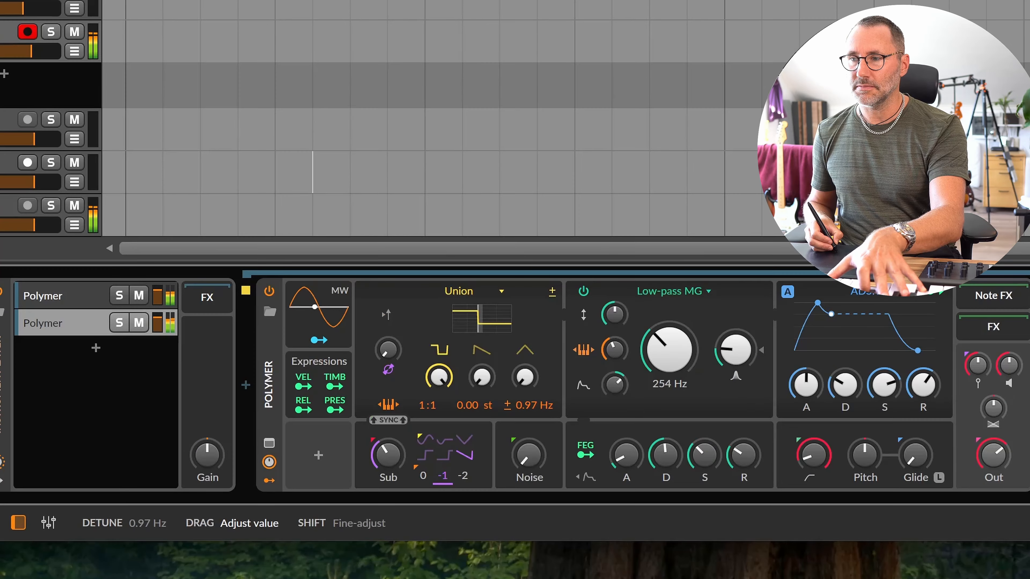
click(42, 296)
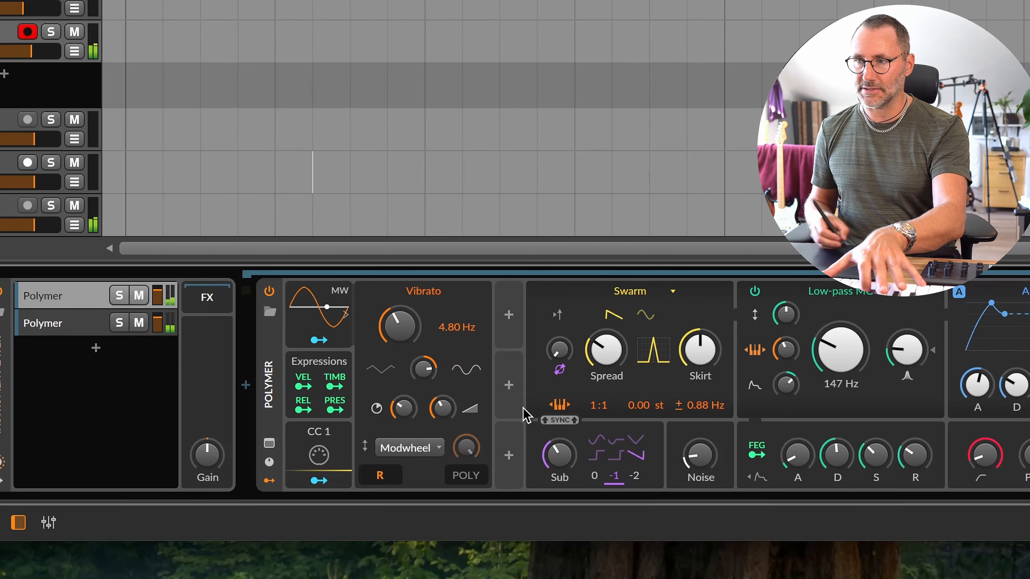
drag(721, 422, 708, 406)
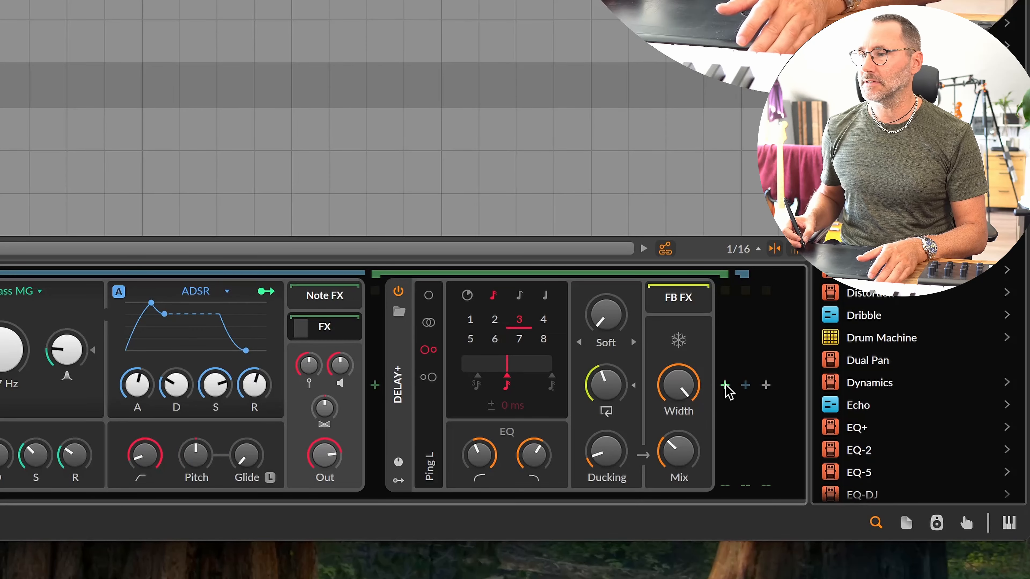
Step: Insert ValhallaSupermassive after Delay+ in the first Polymer layer's chain
click(745, 384)
text(val)
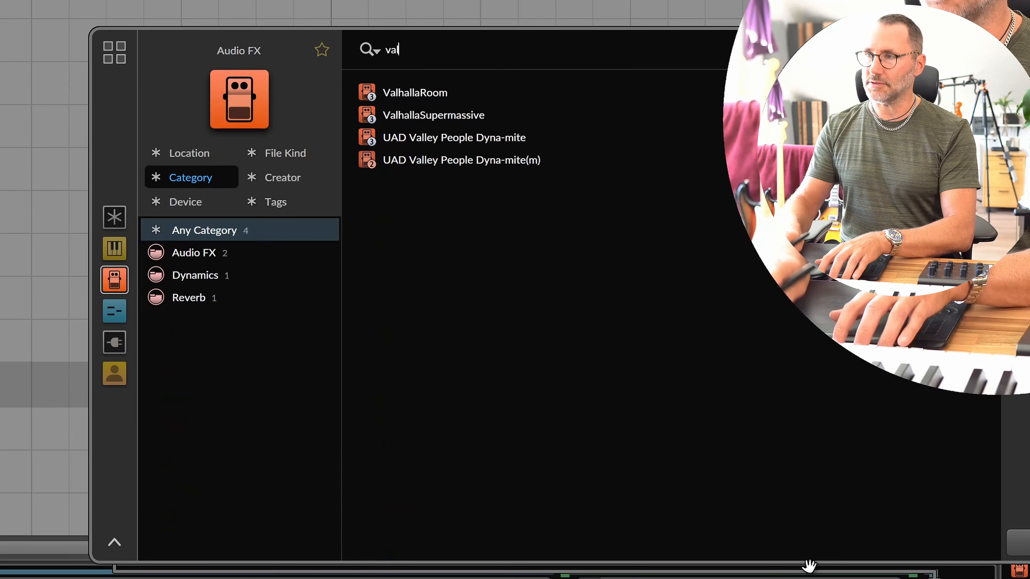
double_click(453, 116)
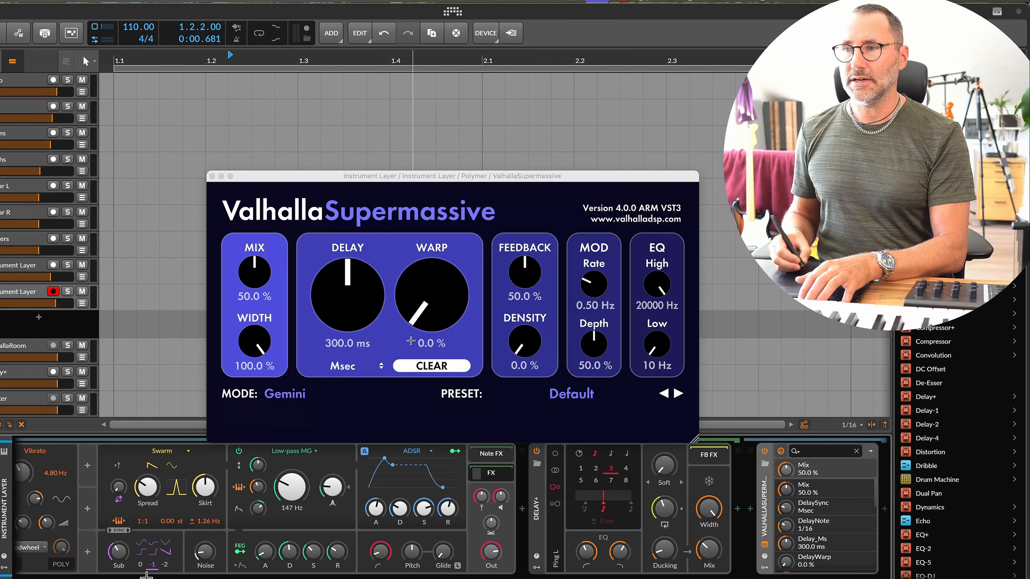
Step: Set ValhallaSupermassive to 12.2 % warp, 17.1 % density, 45.2 % mix and a 450 Hz low EQ, and close its window
drag(273, 360, 273, 332)
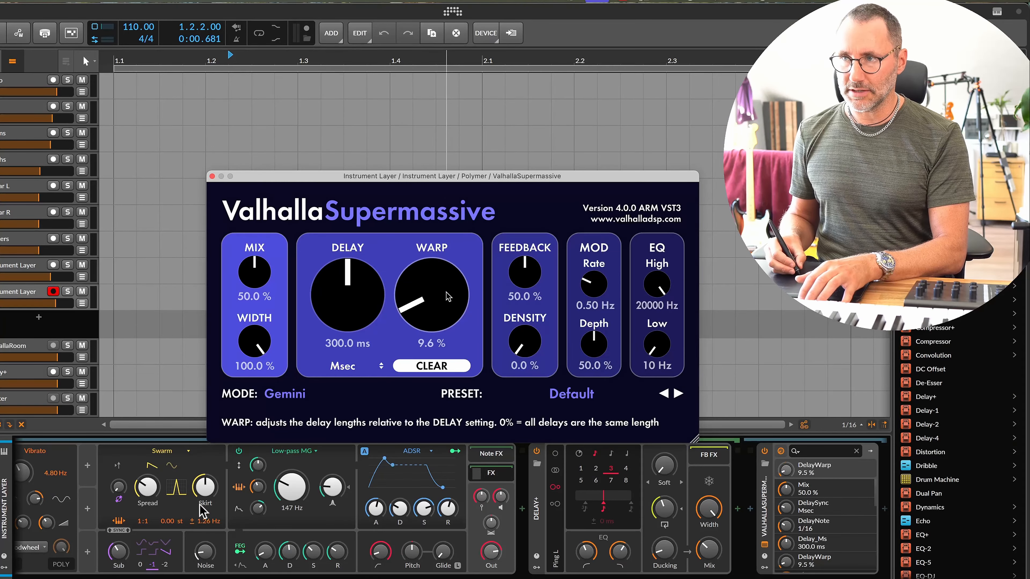
drag(448, 297, 448, 290)
drag(529, 343, 529, 332)
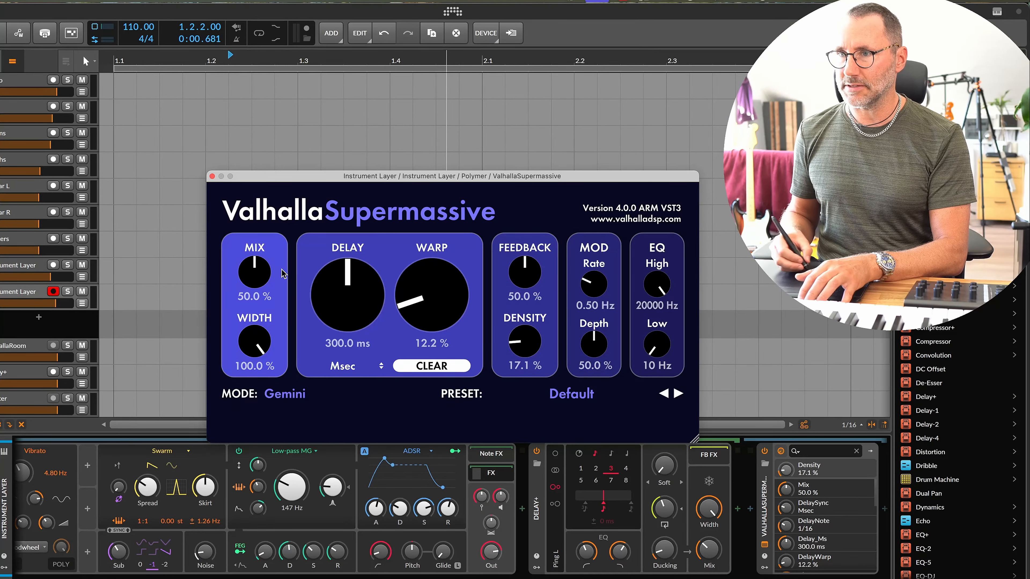
drag(251, 277, 250, 285)
drag(668, 341, 668, 318)
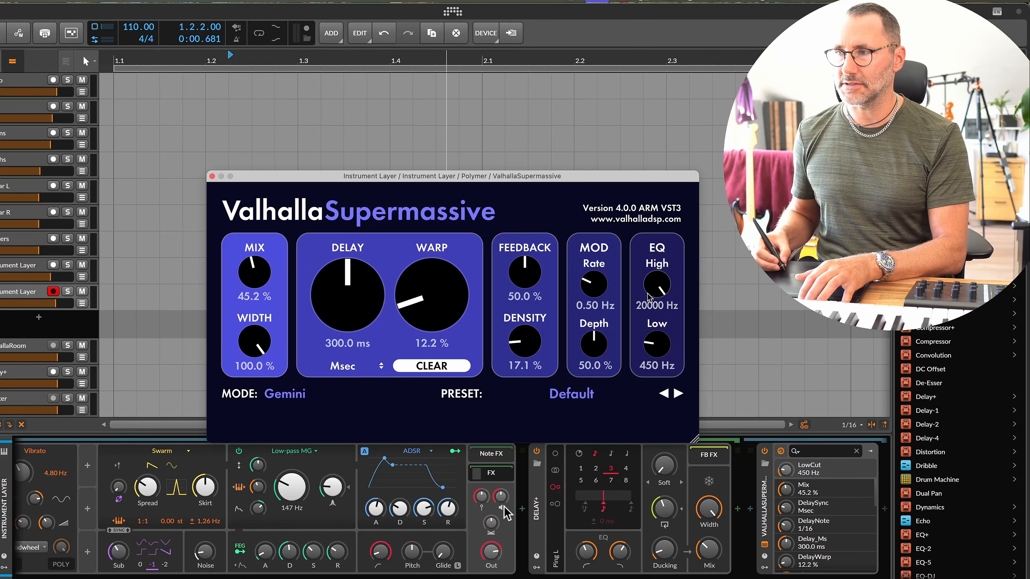
click(211, 177)
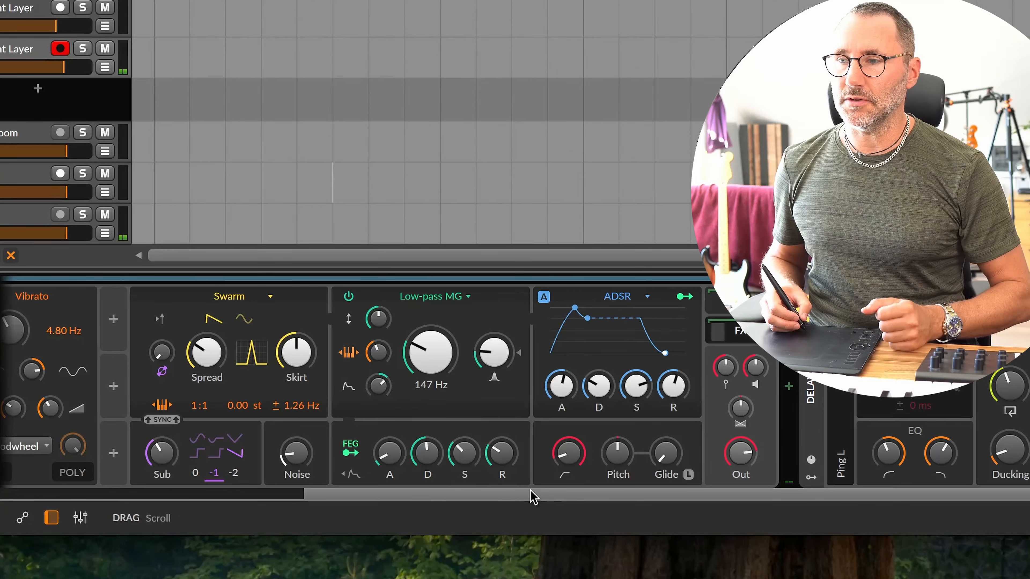
Step: Return to the first Polymer layer and further raise the CC 1 modulation depth on its low-pass filter cutoff
drag(531, 498, 69, 541)
click(97, 327)
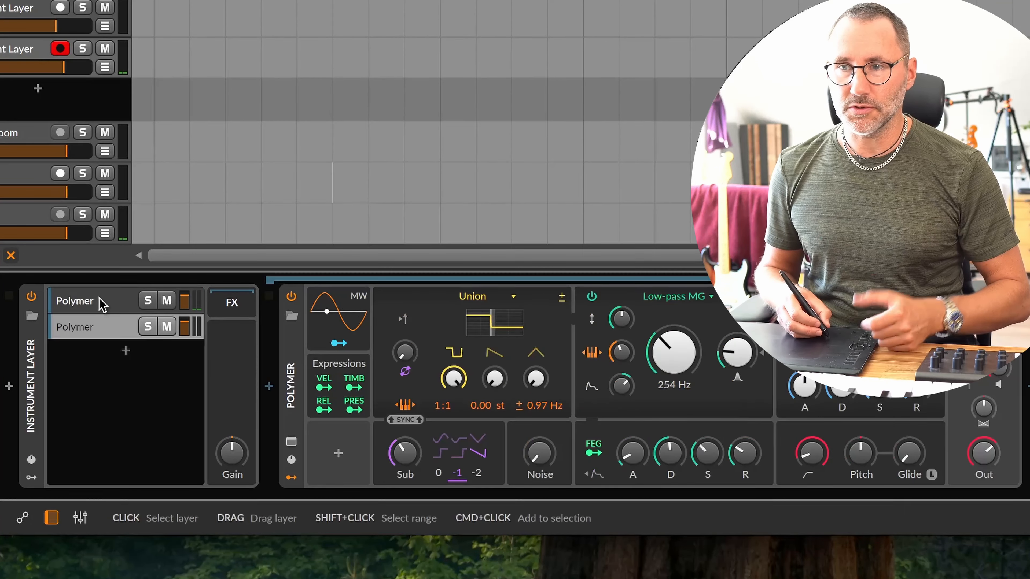
click(99, 300)
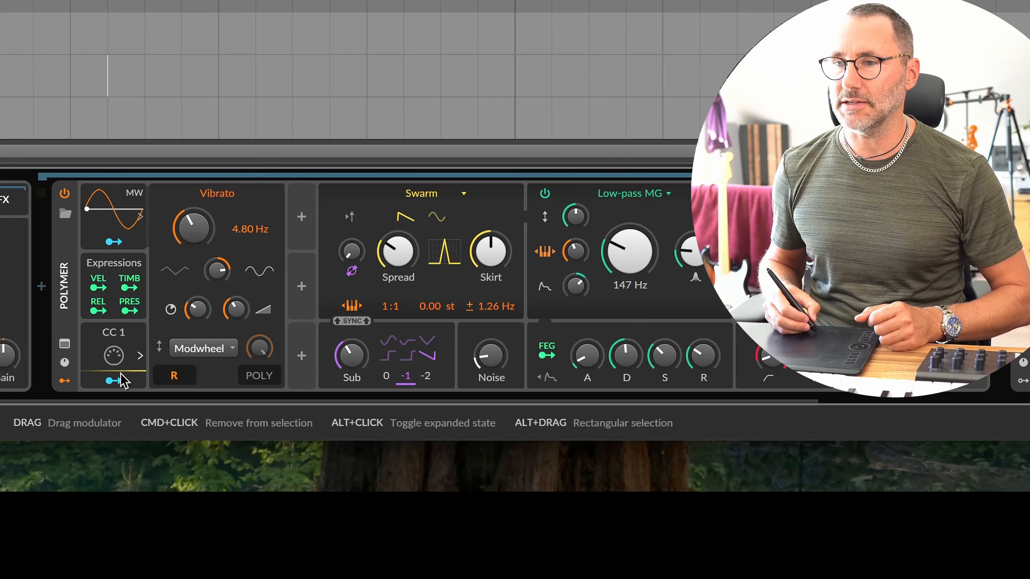
click(339, 478)
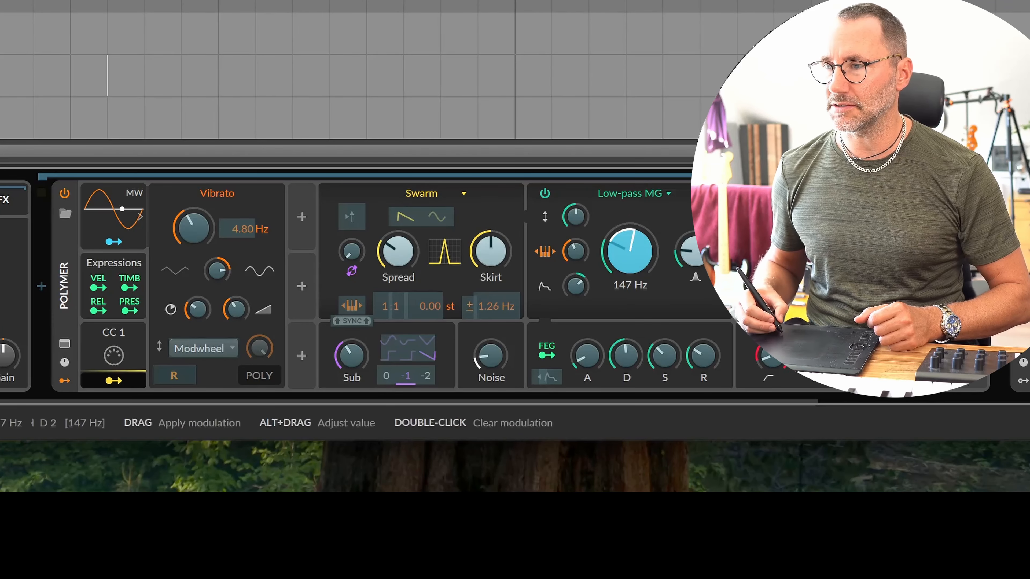
drag(641, 250, 641, 211)
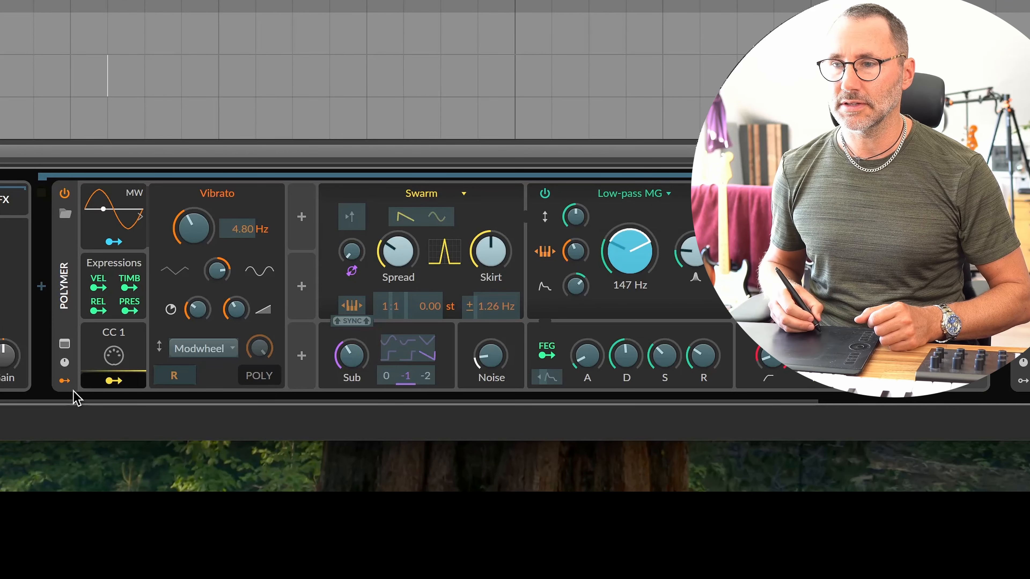
click(117, 378)
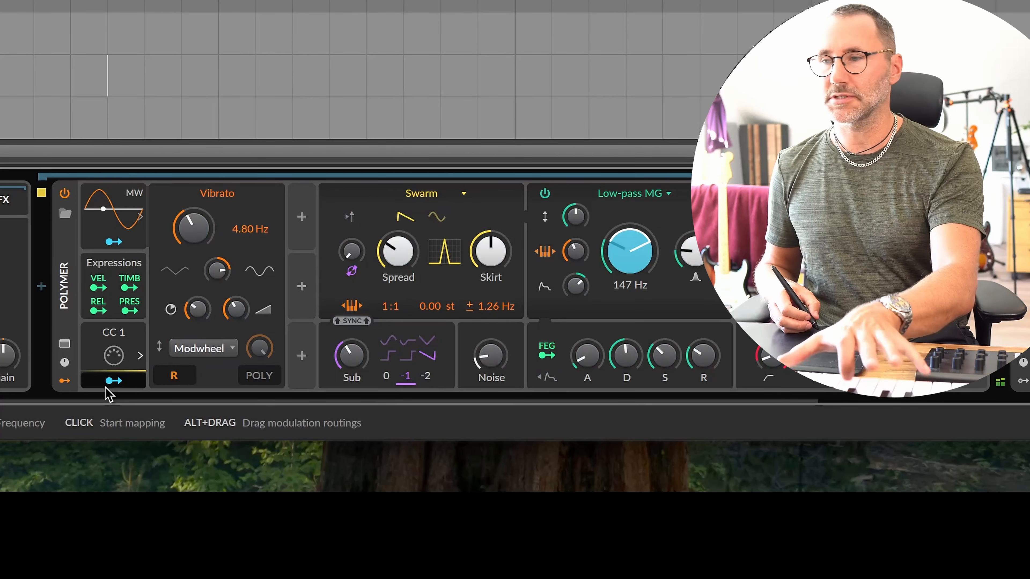